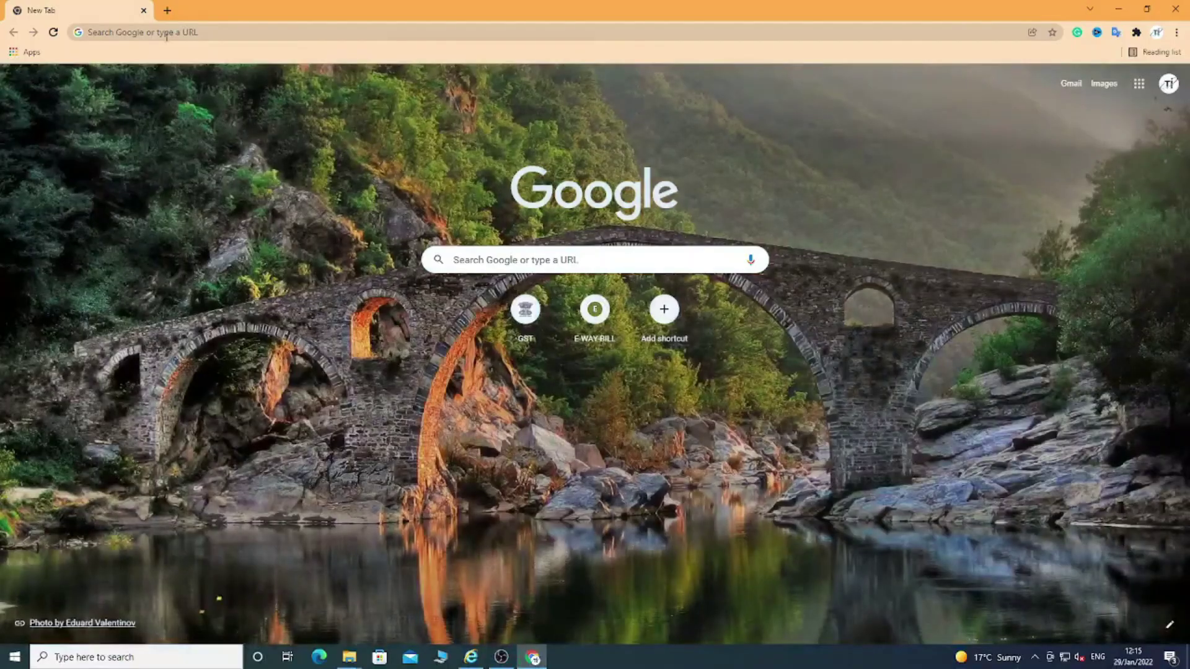
# Go to the cctvdesk.com website in Chrome
pyautogui.click(166, 34)
pyautogui.write('cctvdesk.com')
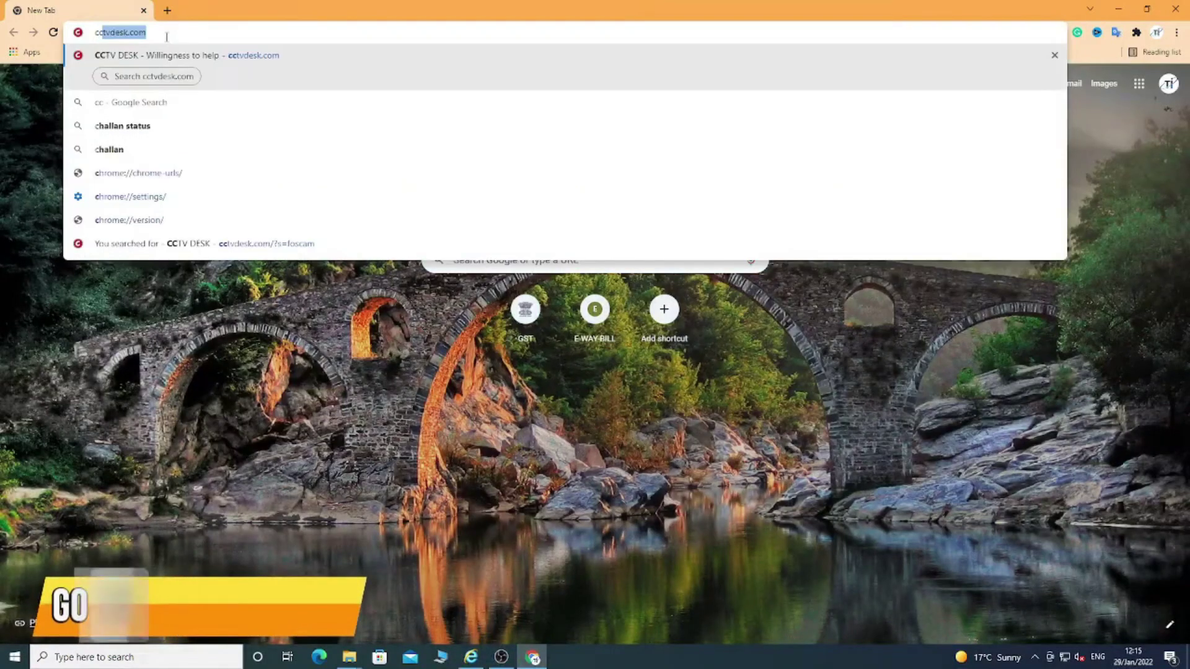
pyautogui.press('Return')
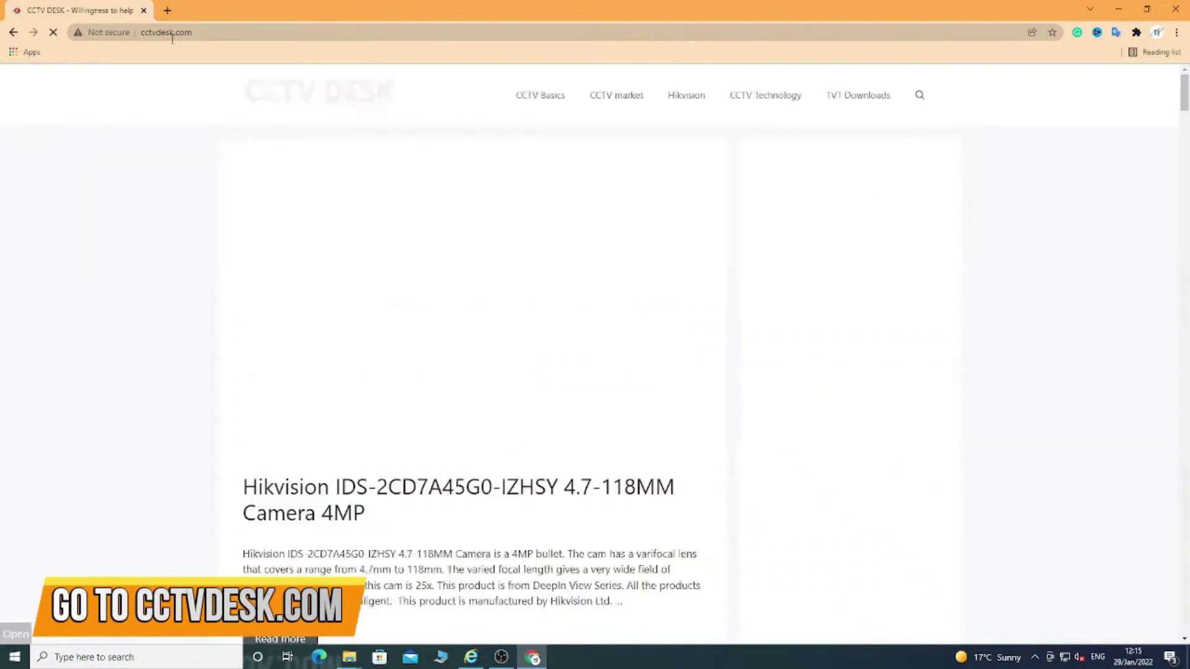
# Search the CCTV DESK site for 'swann'
pyautogui.click(916, 100)
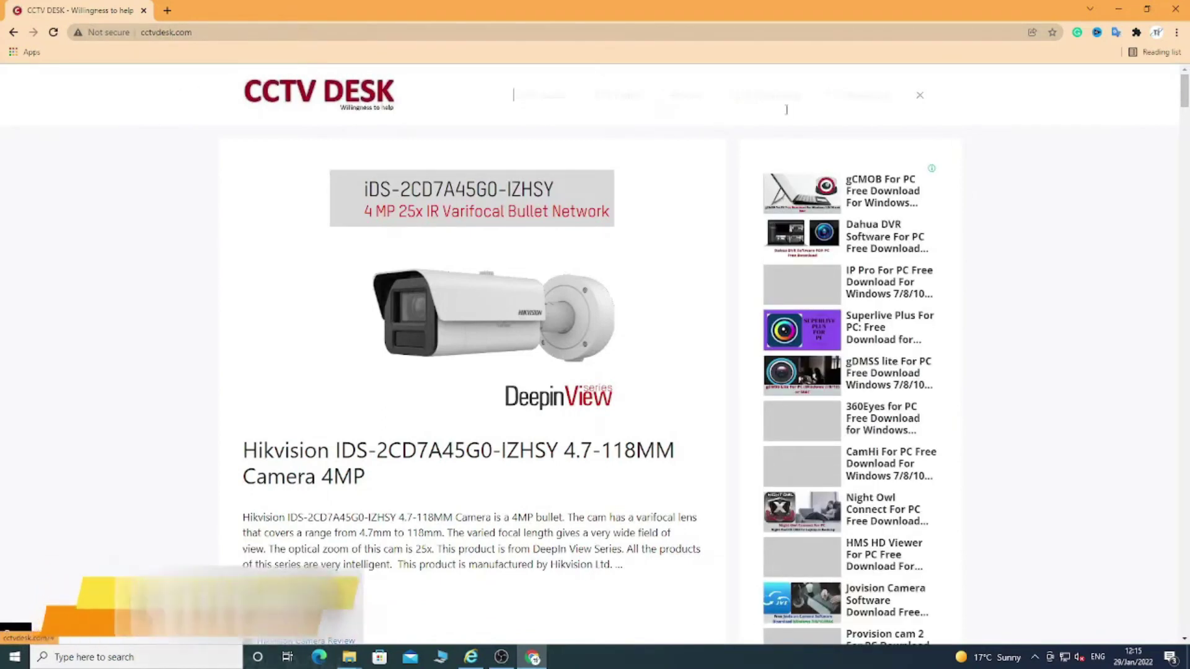
pyautogui.click(666, 94)
pyautogui.write('swann')
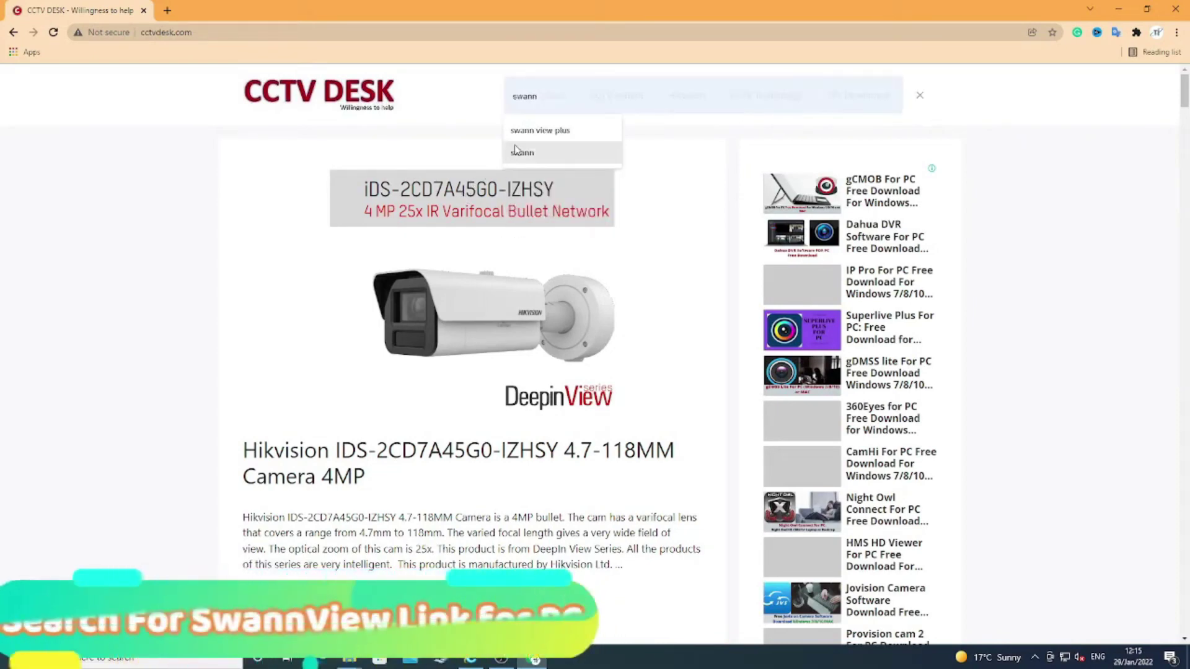
pyautogui.click(522, 153)
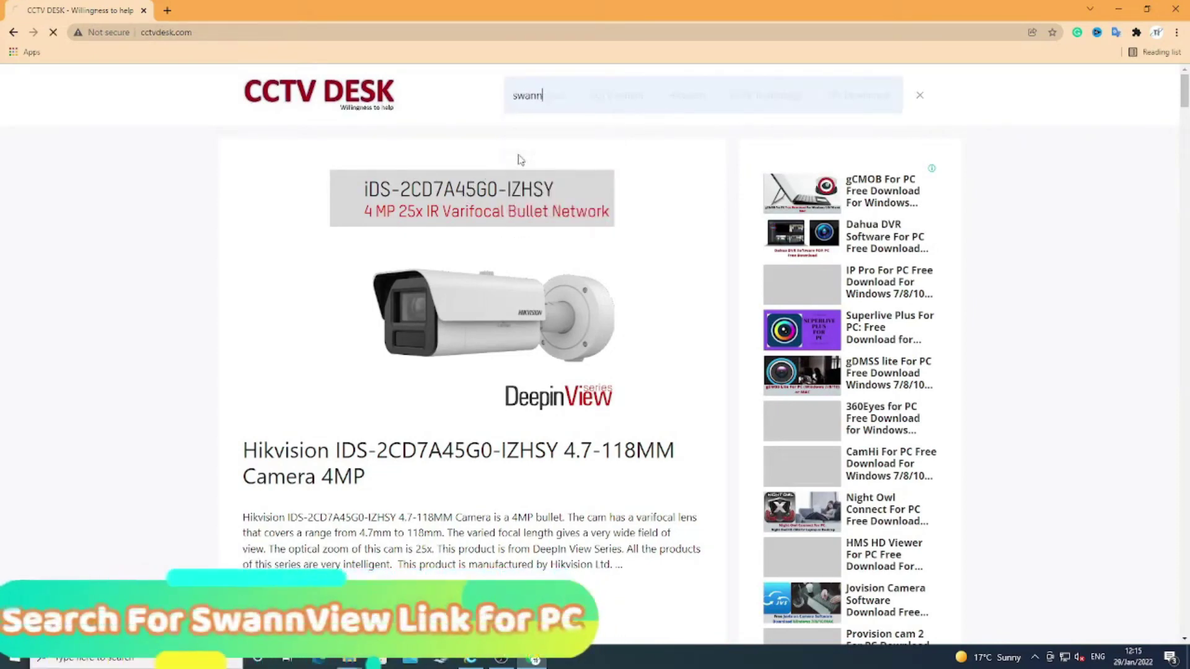
pyautogui.press('Return')
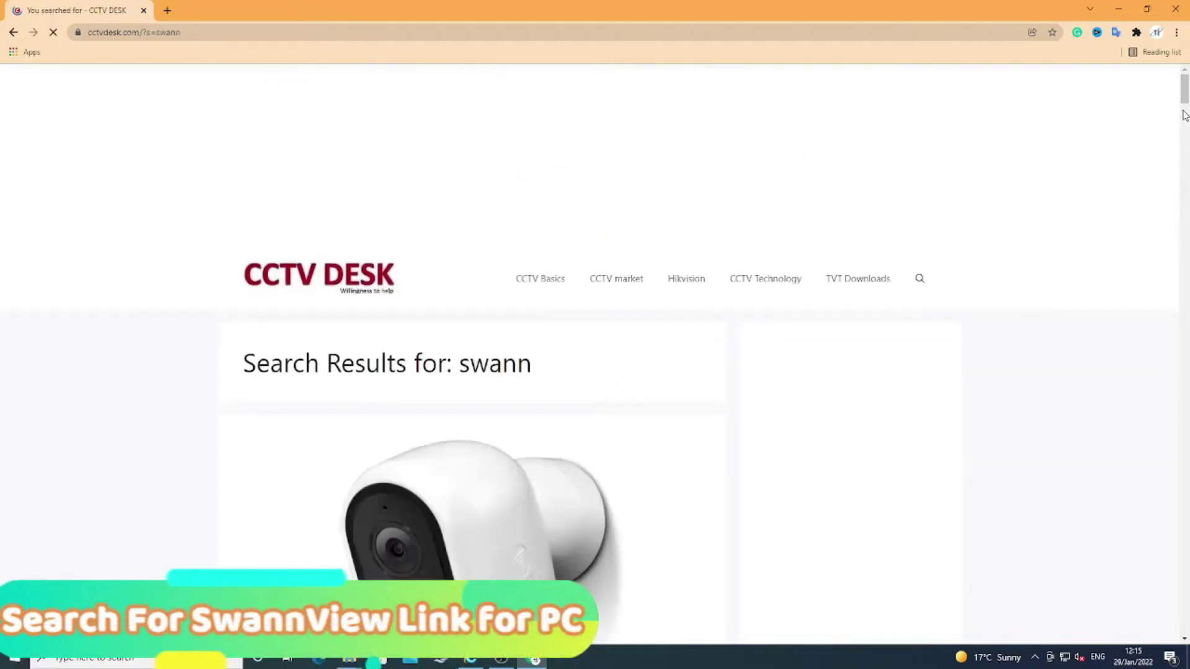
# Open the 'SwannView Link for PC Free Download for Windows 7/8/10 MAC' article from the results
pyautogui.moveTo(1183, 93); pyautogui.dragTo(1182, 186)
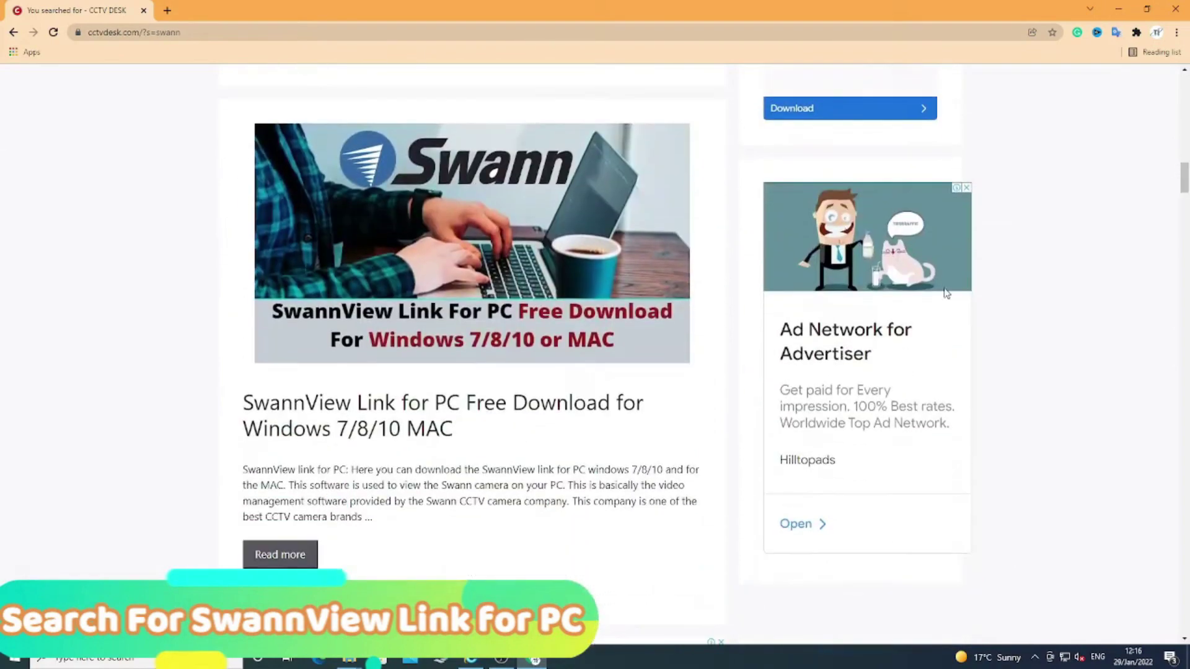
pyautogui.click(367, 434)
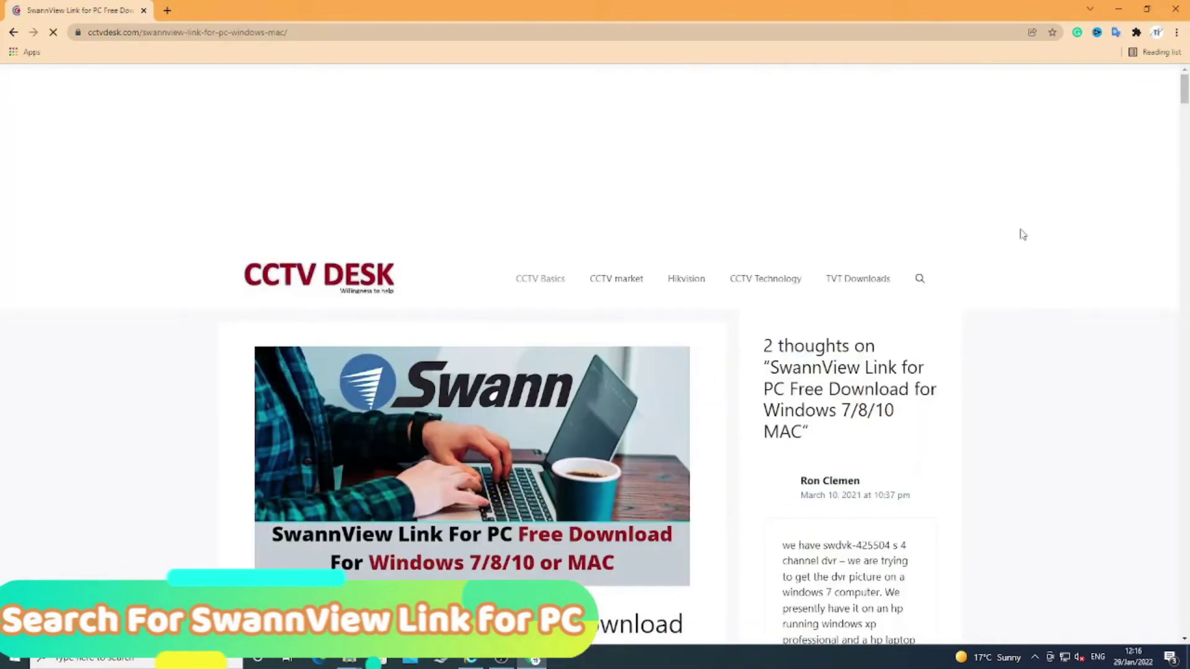
pyautogui.scroll(-4, 531, 320)
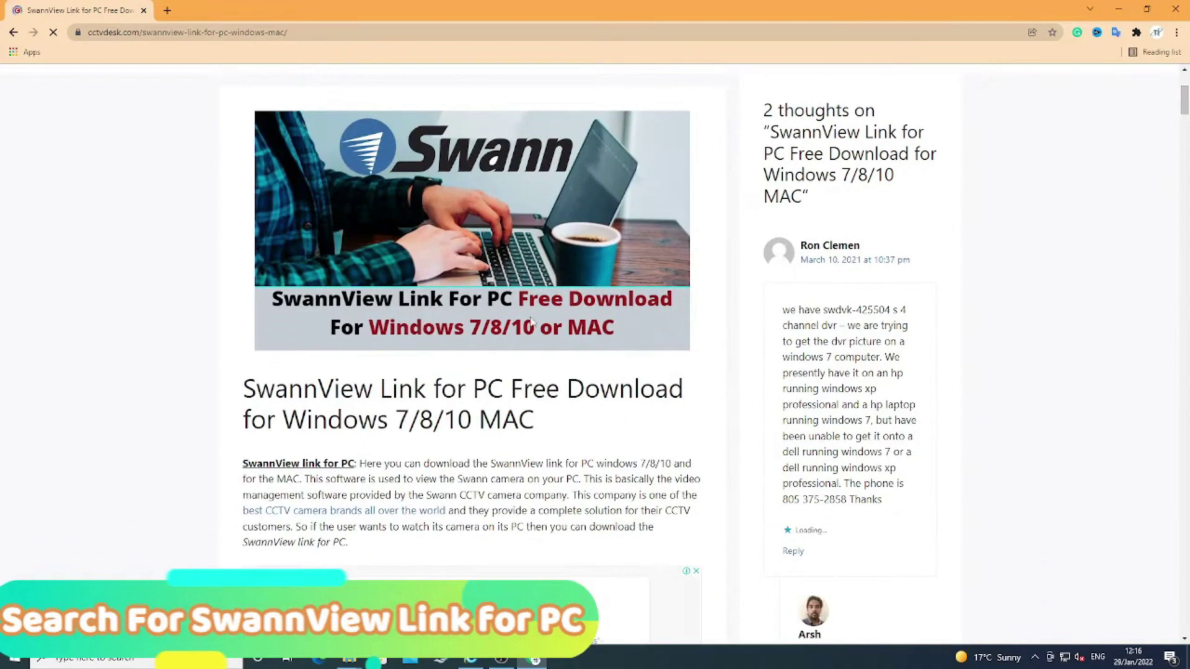
pyautogui.moveTo(255, 386); pyautogui.dragTo(541, 426)
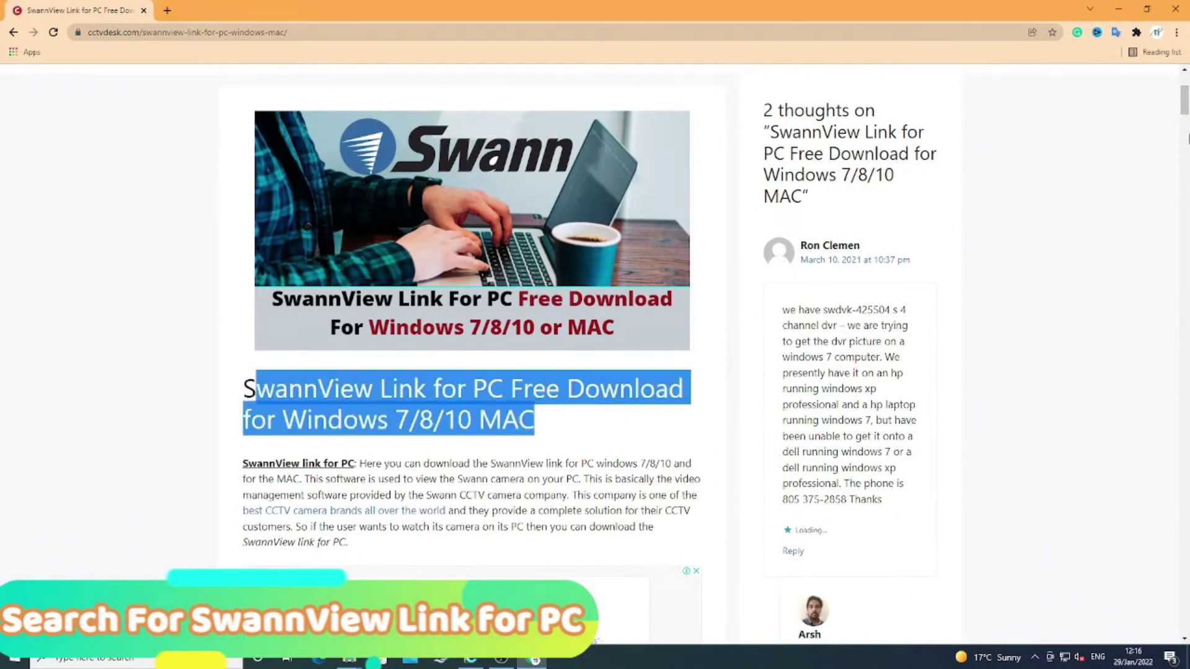
pyautogui.moveTo(1185, 100); pyautogui.dragTo(1186, 121)
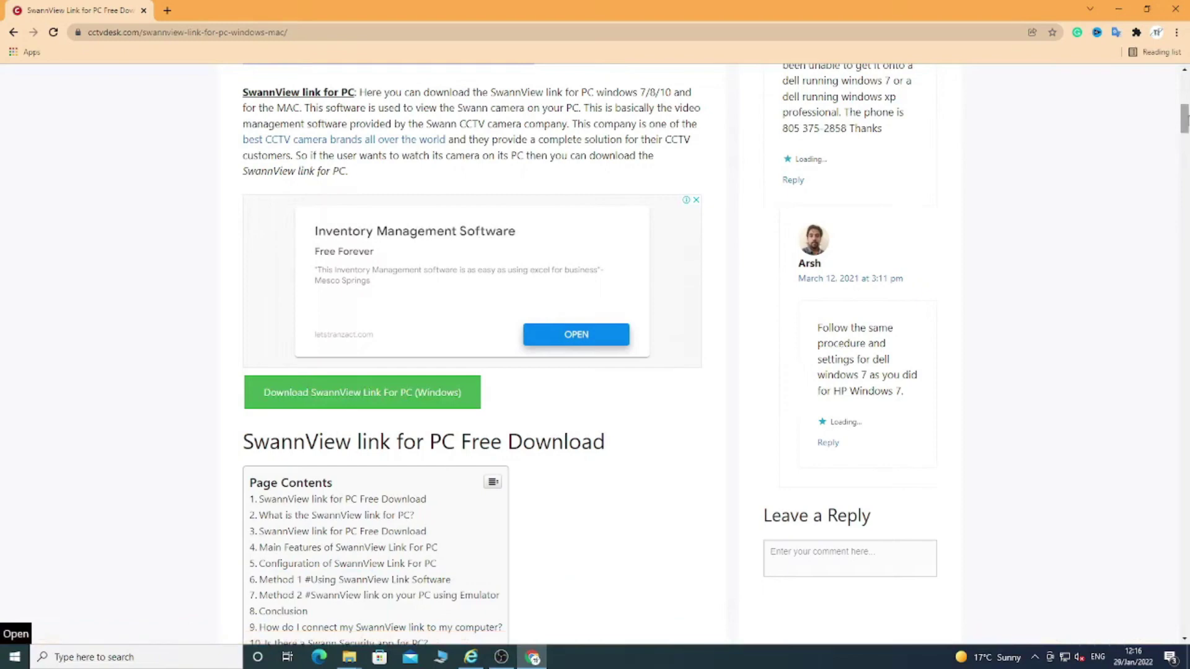
pyautogui.moveTo(1185, 120); pyautogui.dragTo(1185, 137)
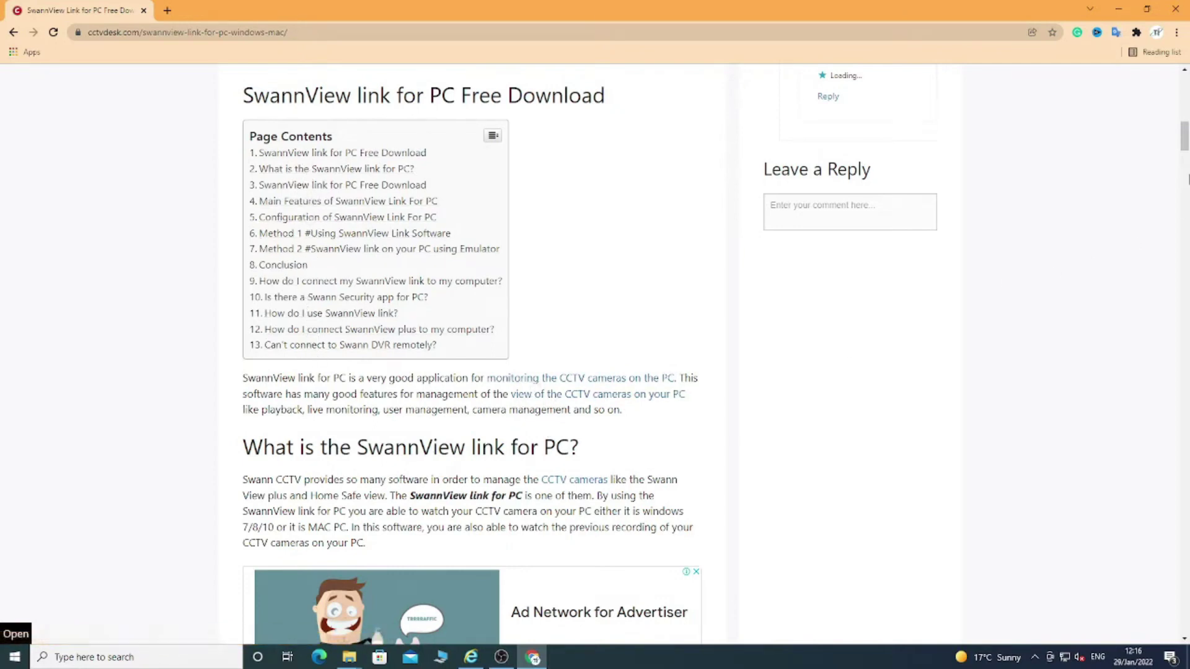
pyautogui.moveTo(1180, 149); pyautogui.dragTo(1184, 160)
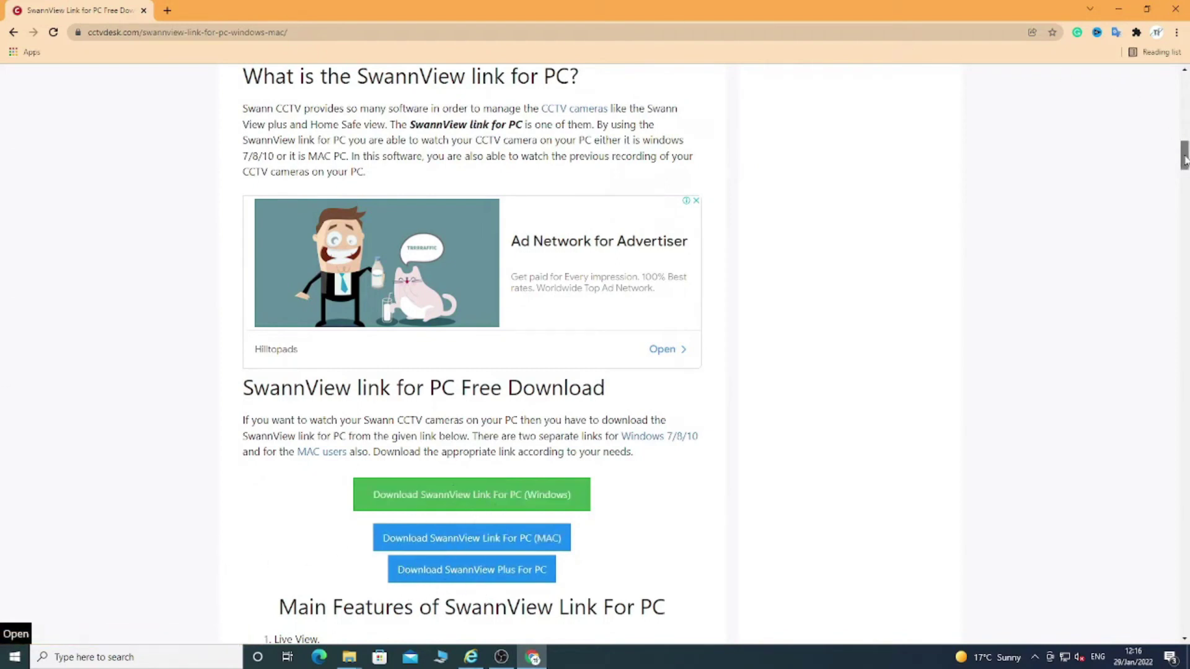
pyautogui.moveTo(1184, 160); pyautogui.dragTo(1183, 186)
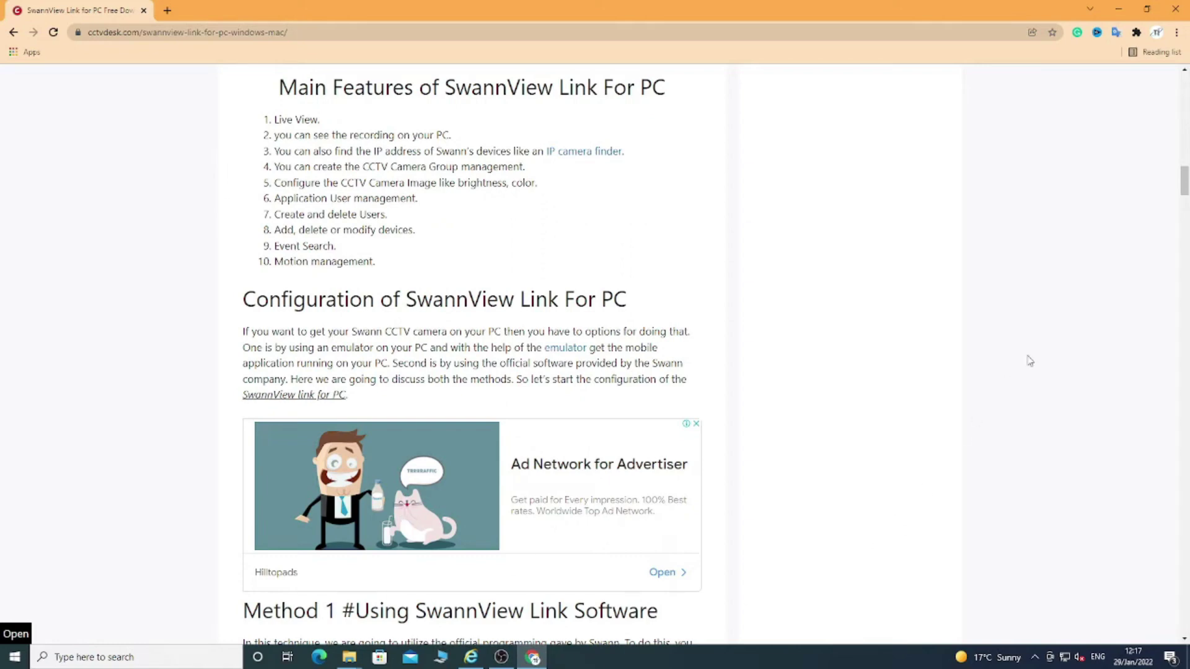
pyautogui.moveTo(1184, 183); pyautogui.dragTo(1184, 212)
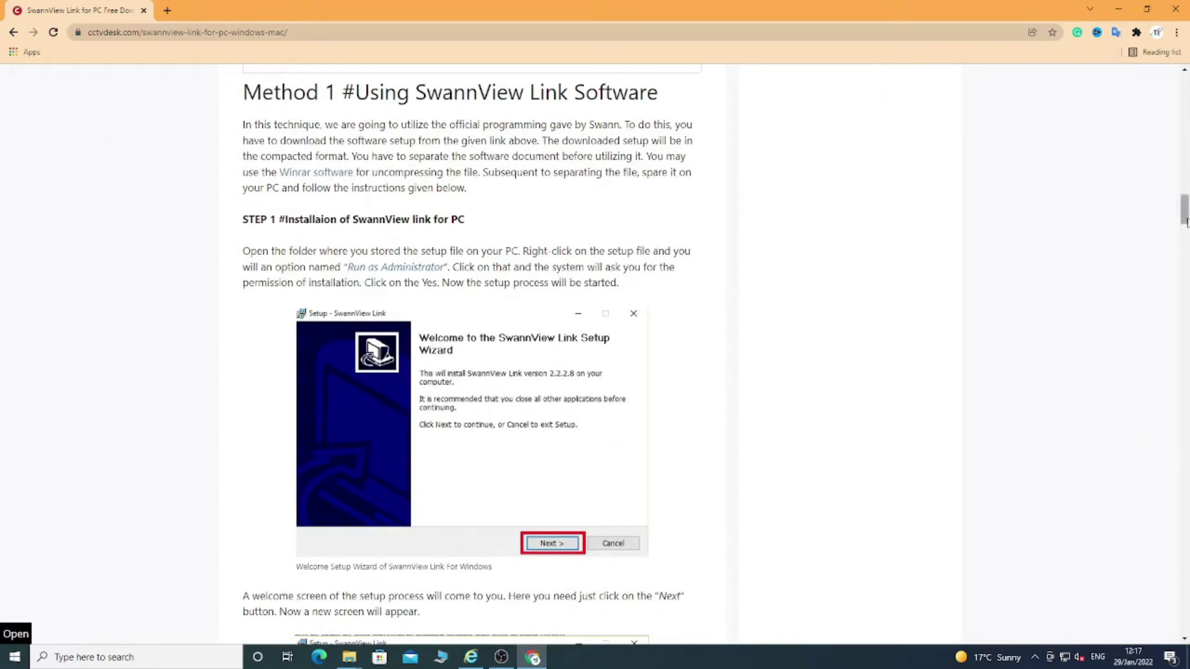
pyautogui.moveTo(1187, 221); pyautogui.dragTo(1186, 248)
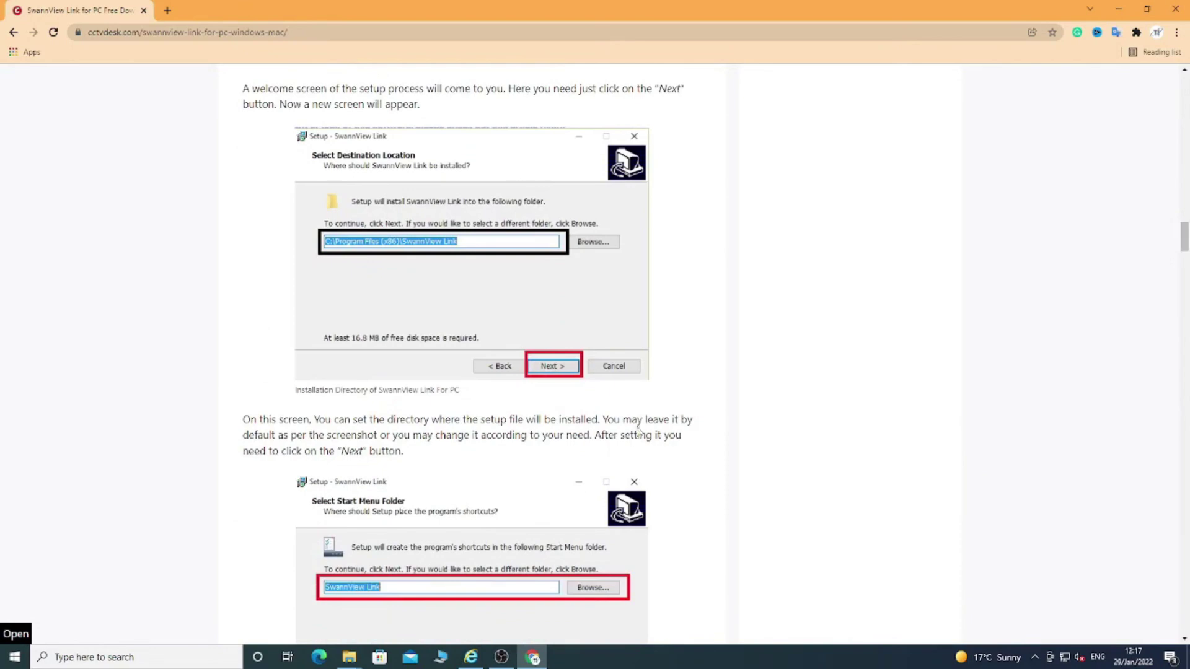
pyautogui.moveTo(1187, 243); pyautogui.dragTo(1185, 266)
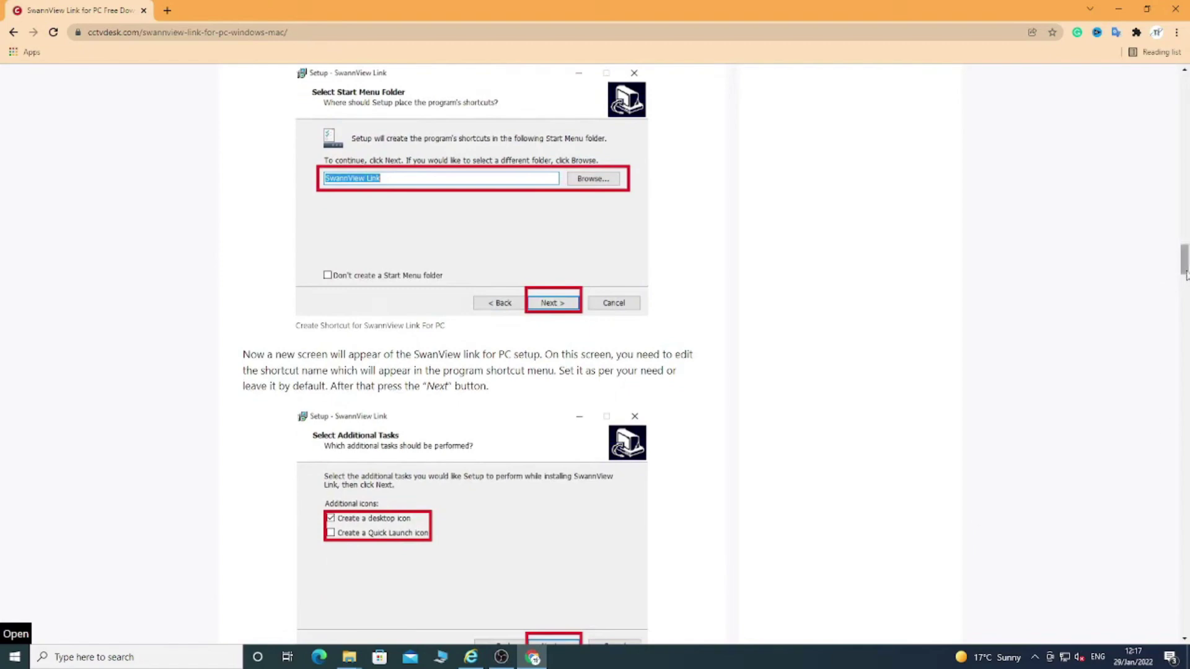
pyautogui.moveTo(1185, 266); pyautogui.dragTo(1188, 576)
pyautogui.scroll(20, 347, 494)
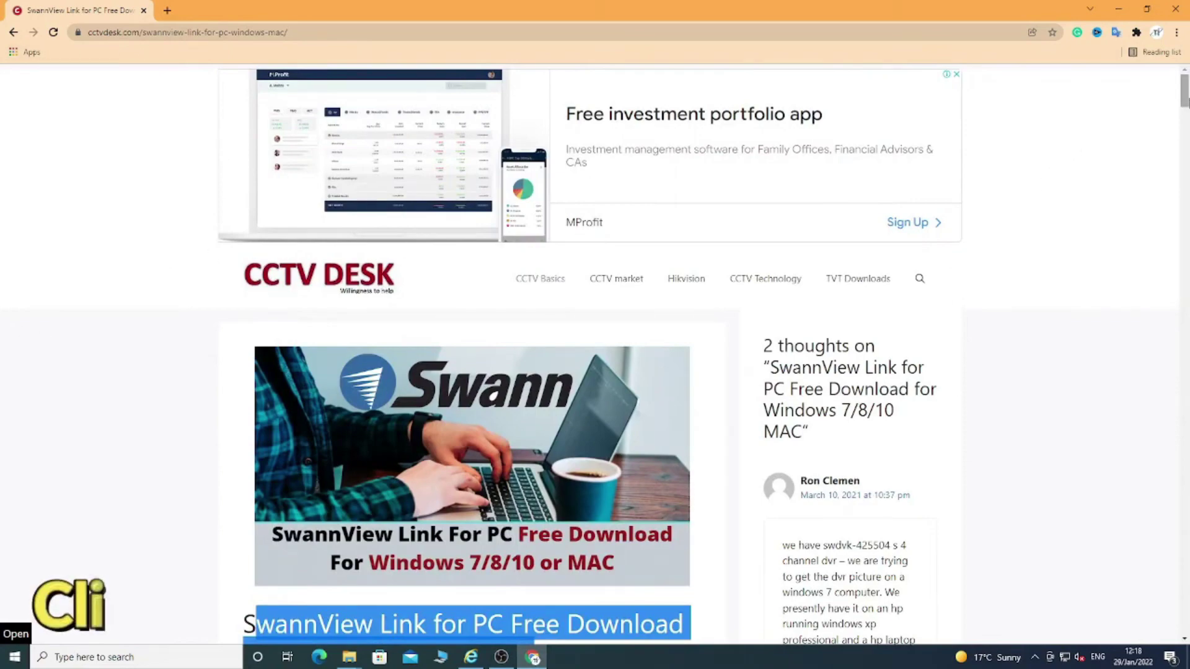
# Start the SwannView Link for PC (Windows) download and get SwannView_Link_for_Windows.zip from the countdown page
pyautogui.moveTo(1184, 91); pyautogui.dragTo(1184, 125)
pyautogui.click(476, 364)
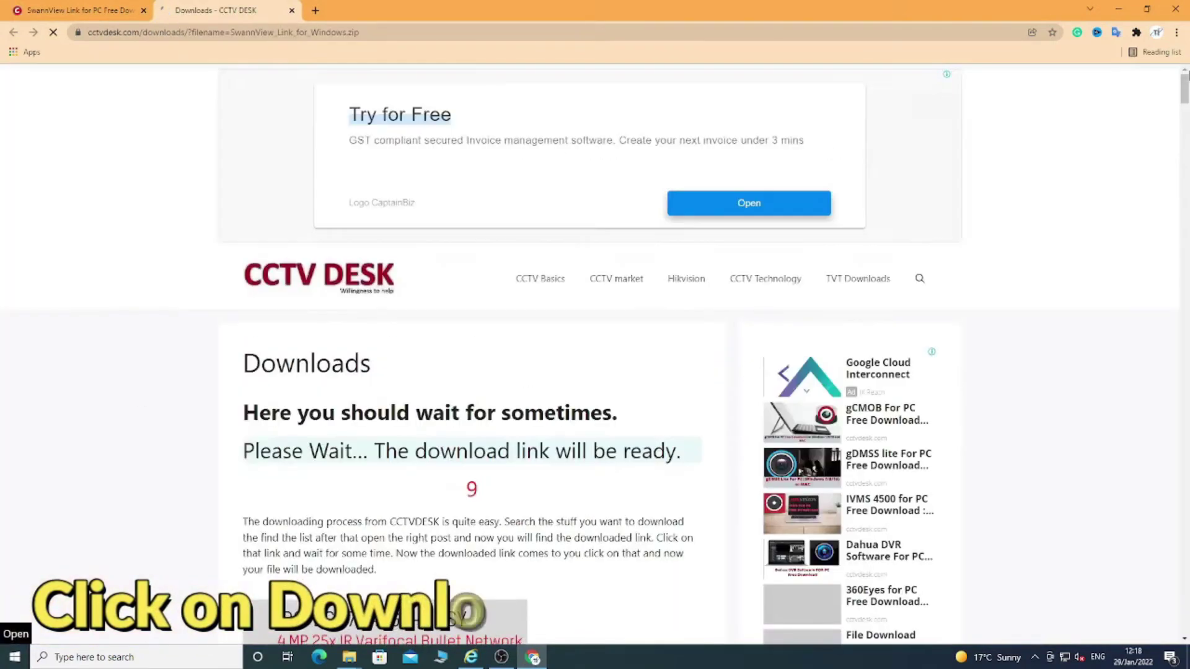
pyautogui.moveTo(1184, 87); pyautogui.dragTo(1184, 102)
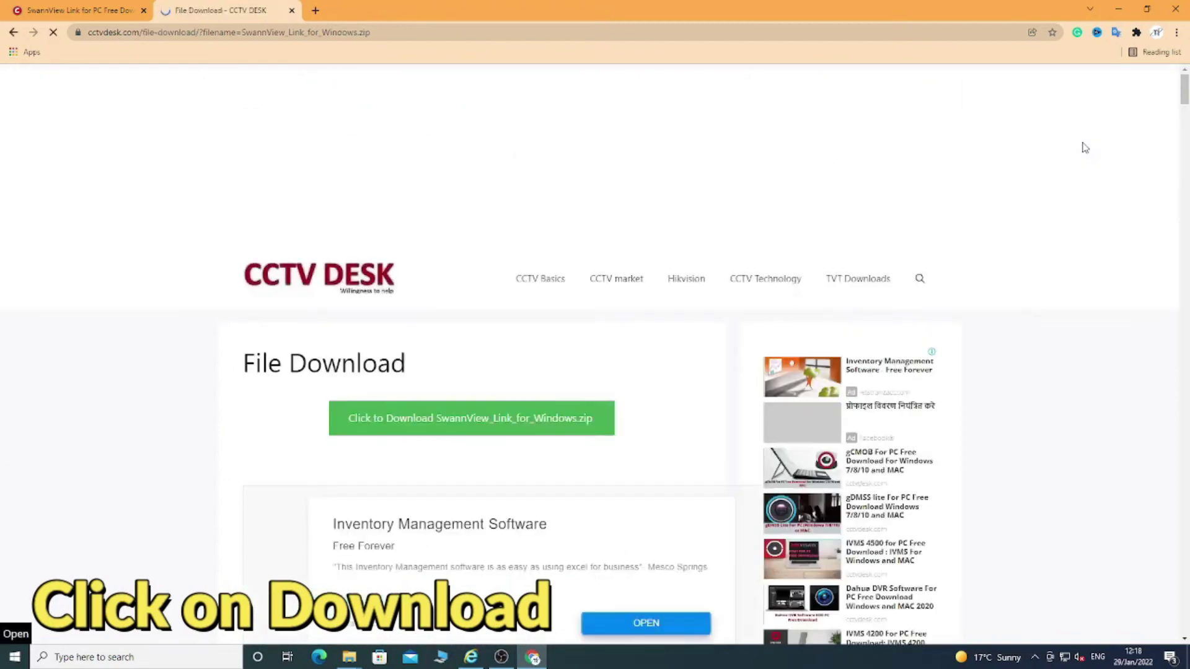
pyautogui.click(426, 419)
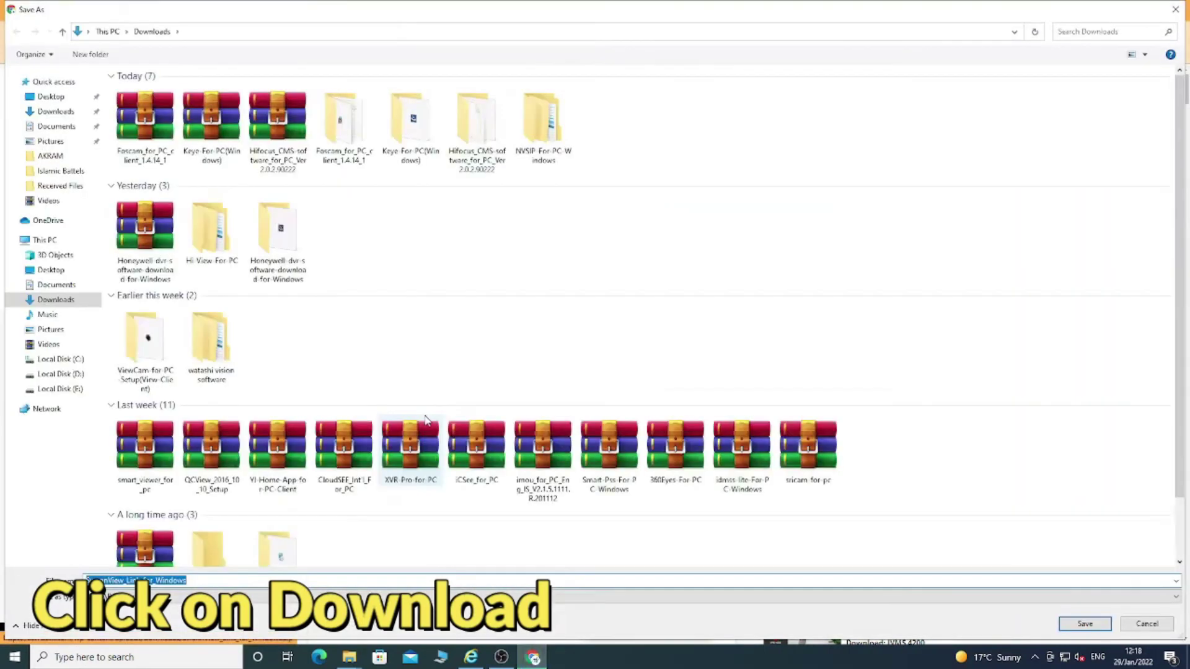
# Save SwannView_Link_for_Windows.zip to Downloads and show it in File Explorer
pyautogui.click(1095, 626)
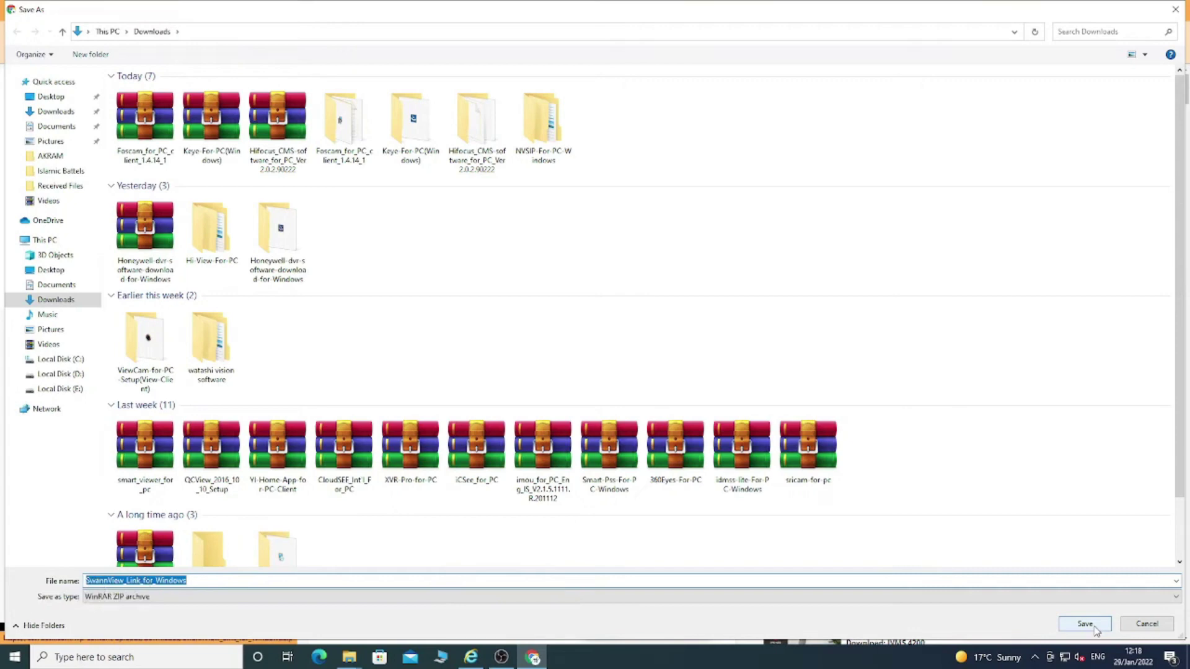
pyautogui.click(1085, 624)
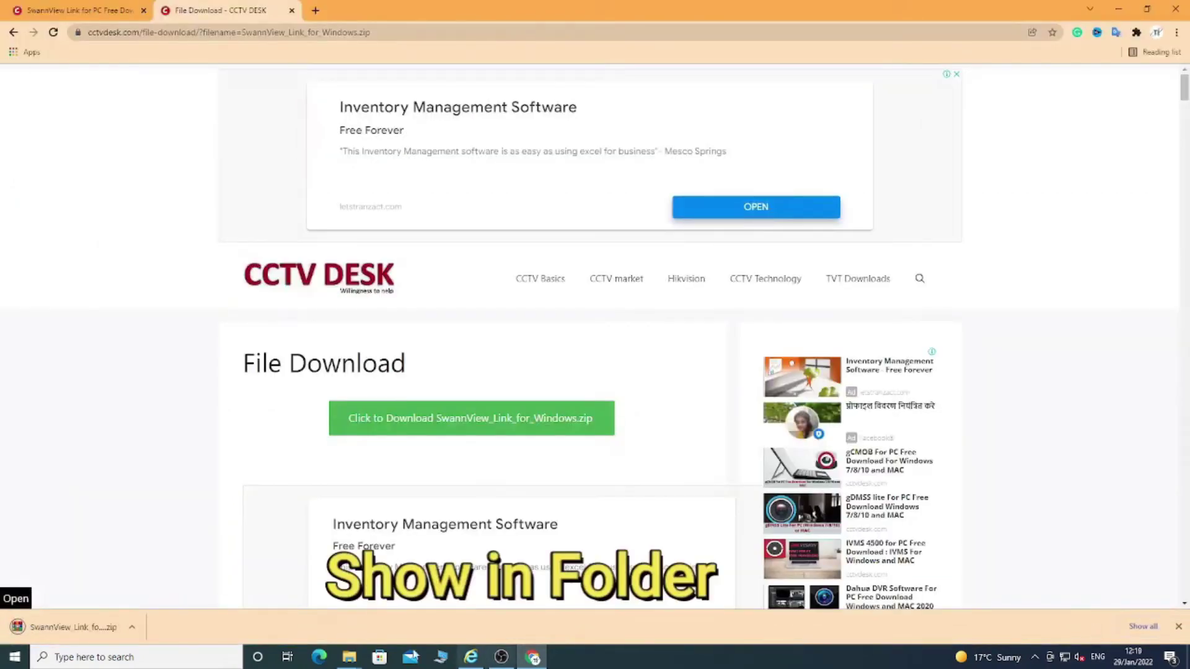
pyautogui.click(135, 630)
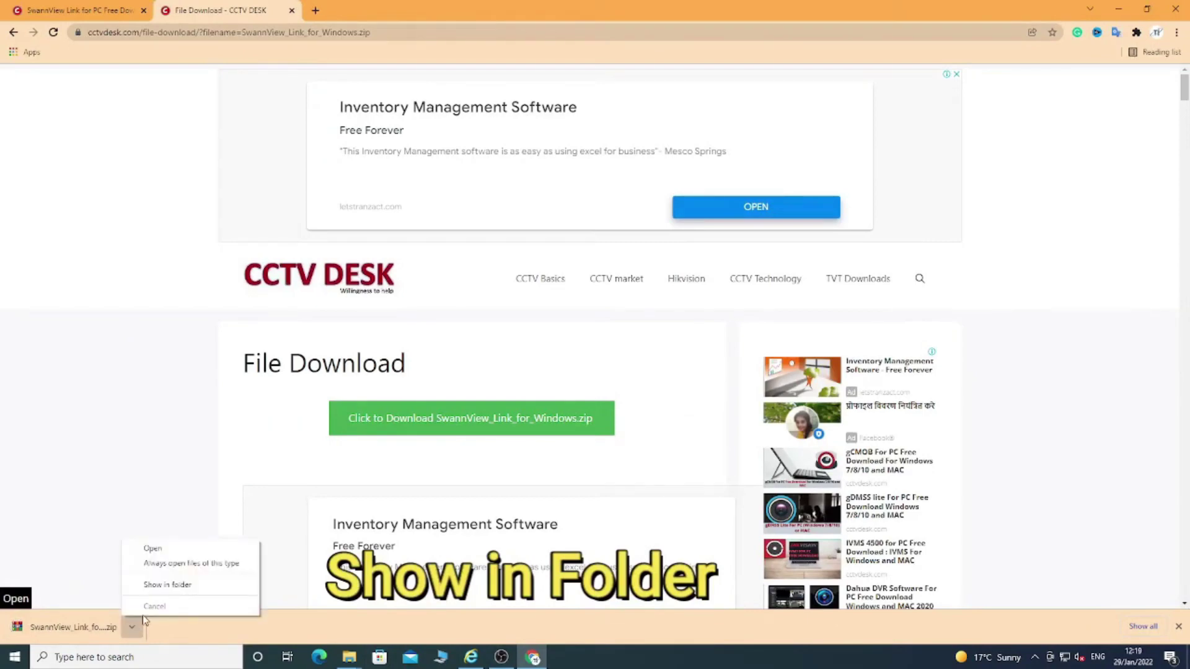
pyautogui.click(158, 585)
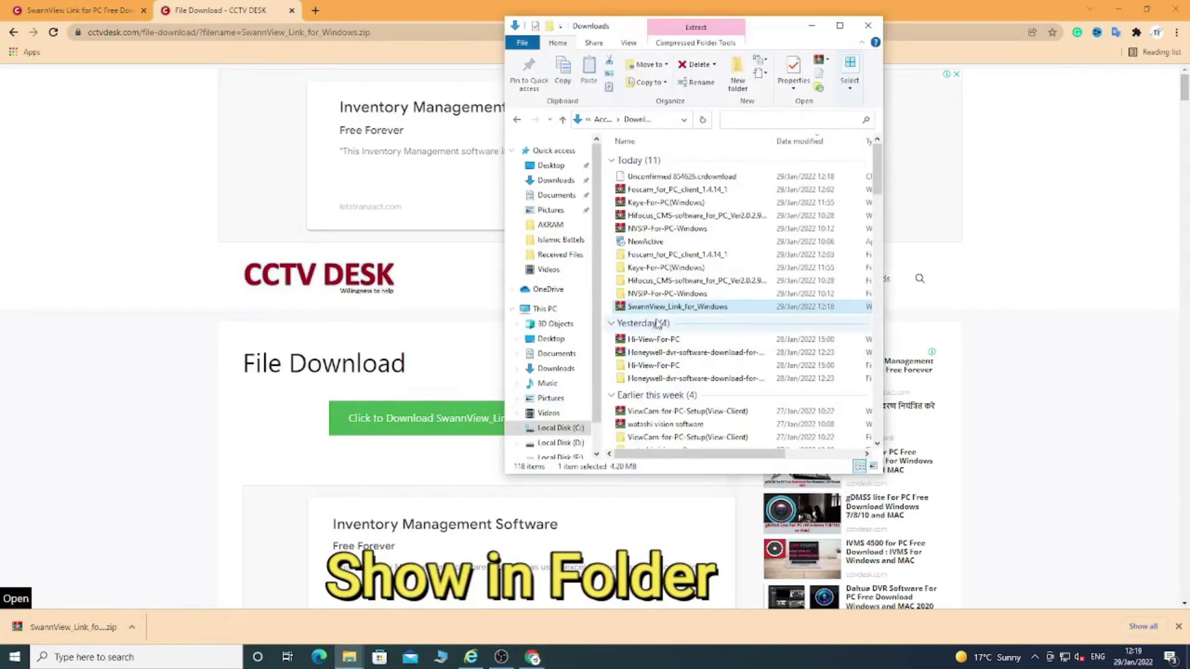
pyautogui.rightClick(659, 308)
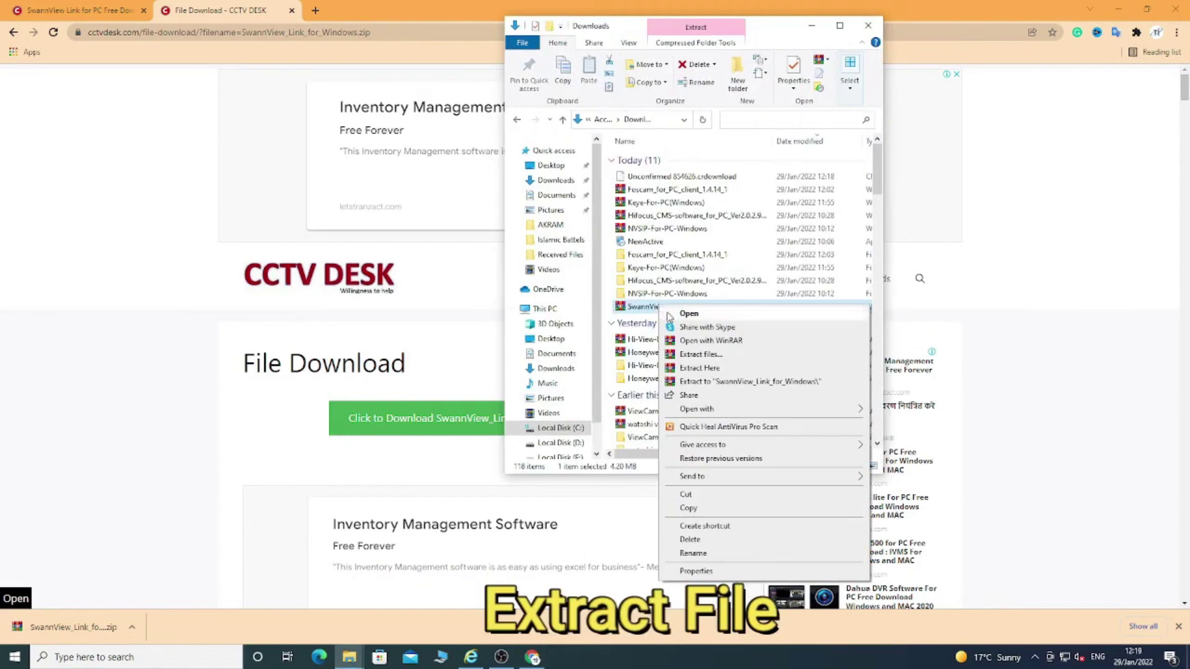
# Extract the zip to SwannView_Link_for_Windows\ and open that folder in a maximized window
pyautogui.click(713, 382)
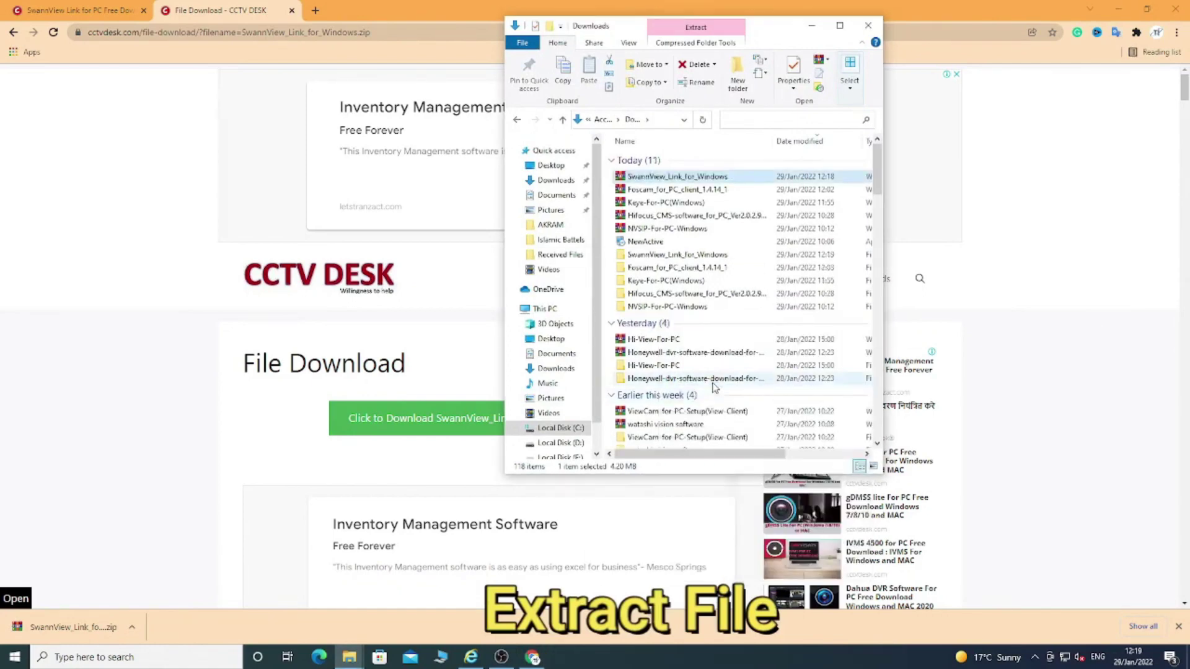
pyautogui.doubleClick(676, 255)
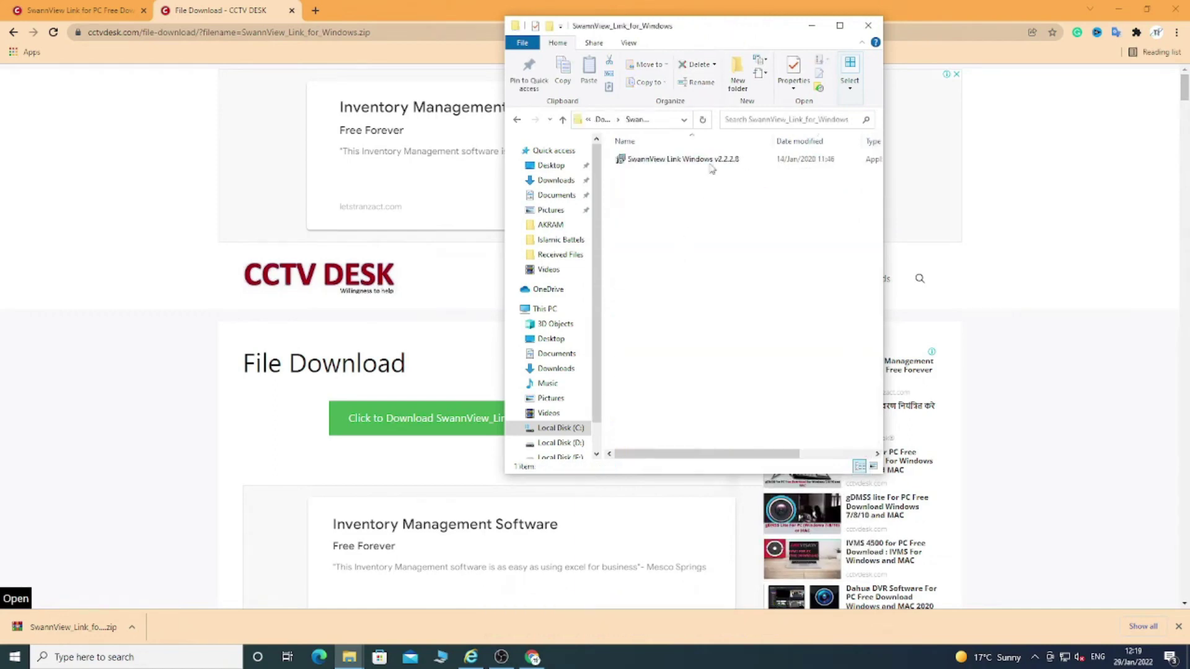
pyautogui.click(840, 26)
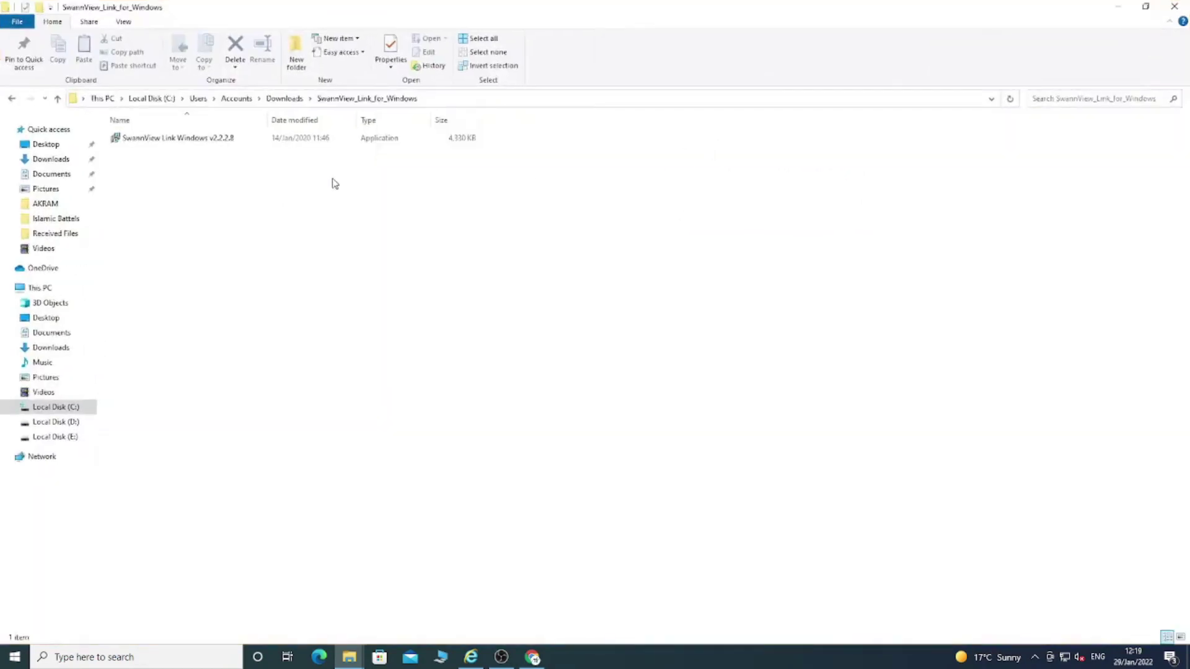
# Install SwannView Link as administrator into C:\Program Files (x86)\SwannView Link with default options, then launch it
pyautogui.rightClick(163, 143)
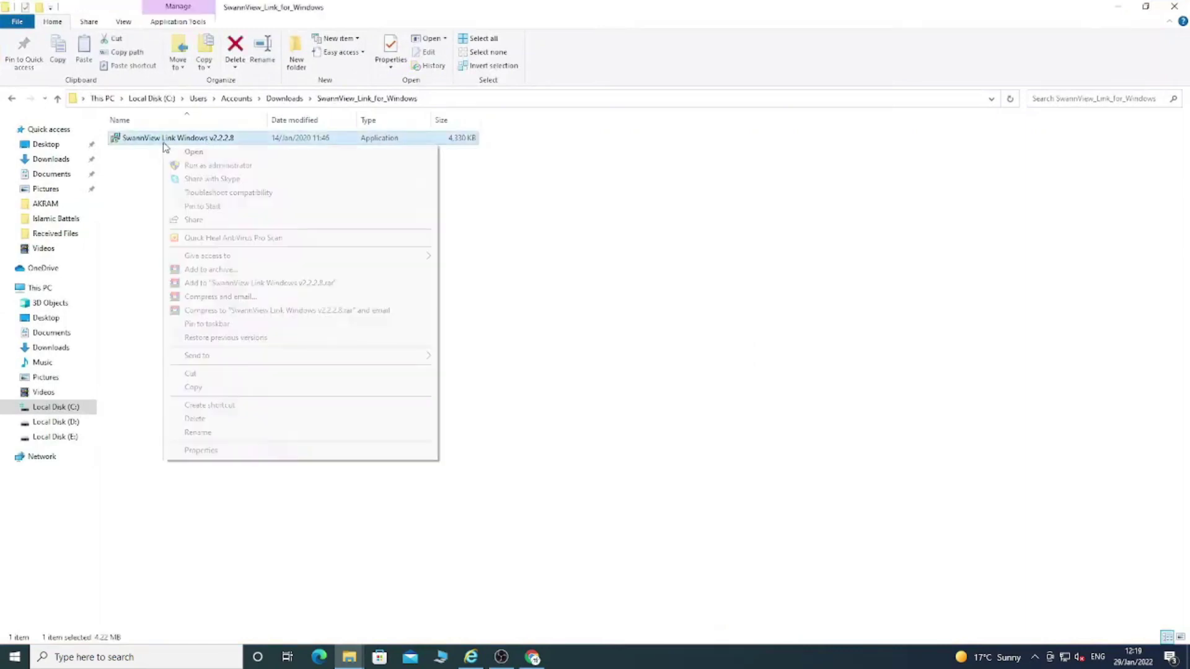
pyautogui.click(191, 166)
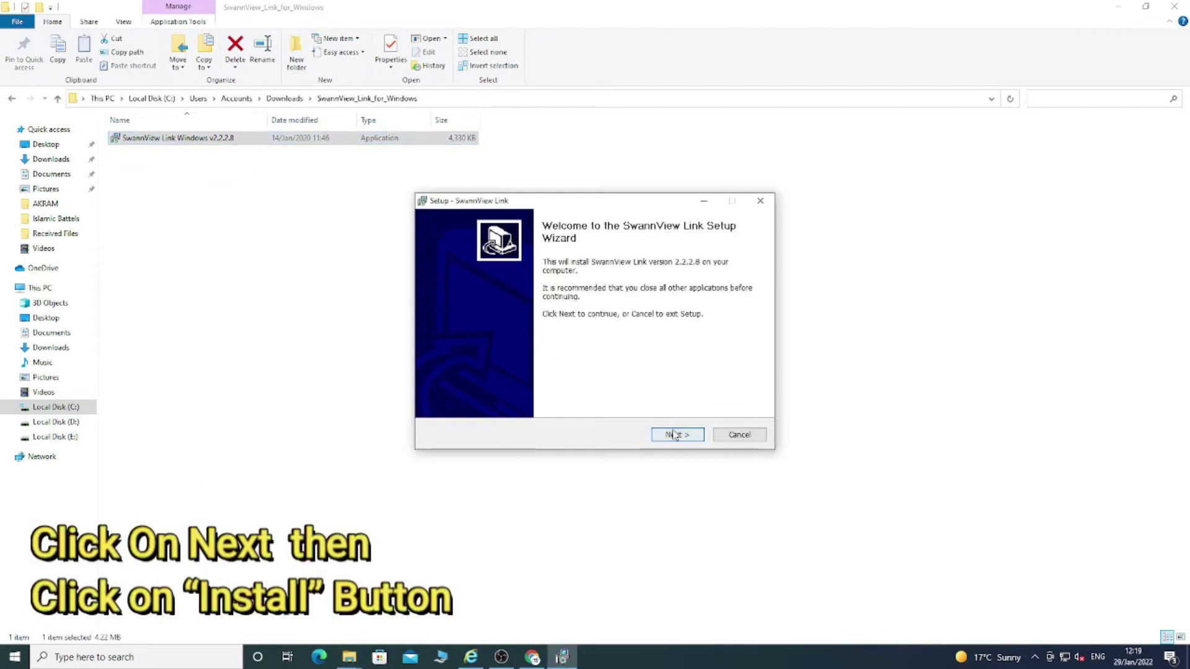
pyautogui.click(674, 434)
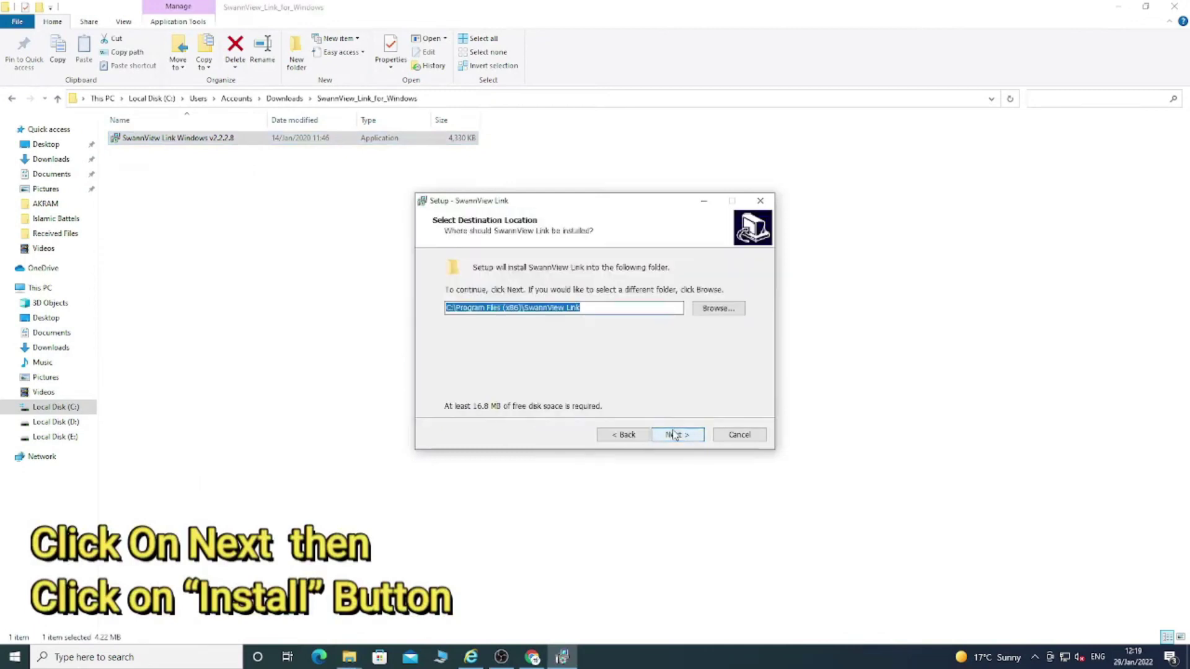
pyautogui.click(675, 435)
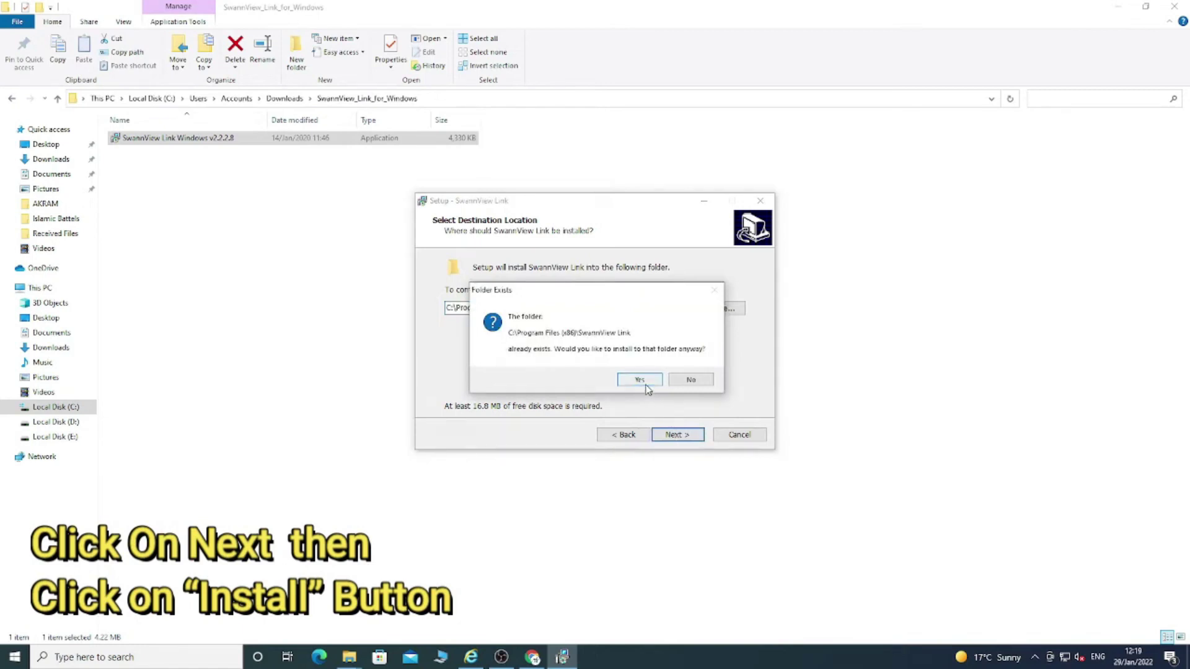
pyautogui.click(645, 383)
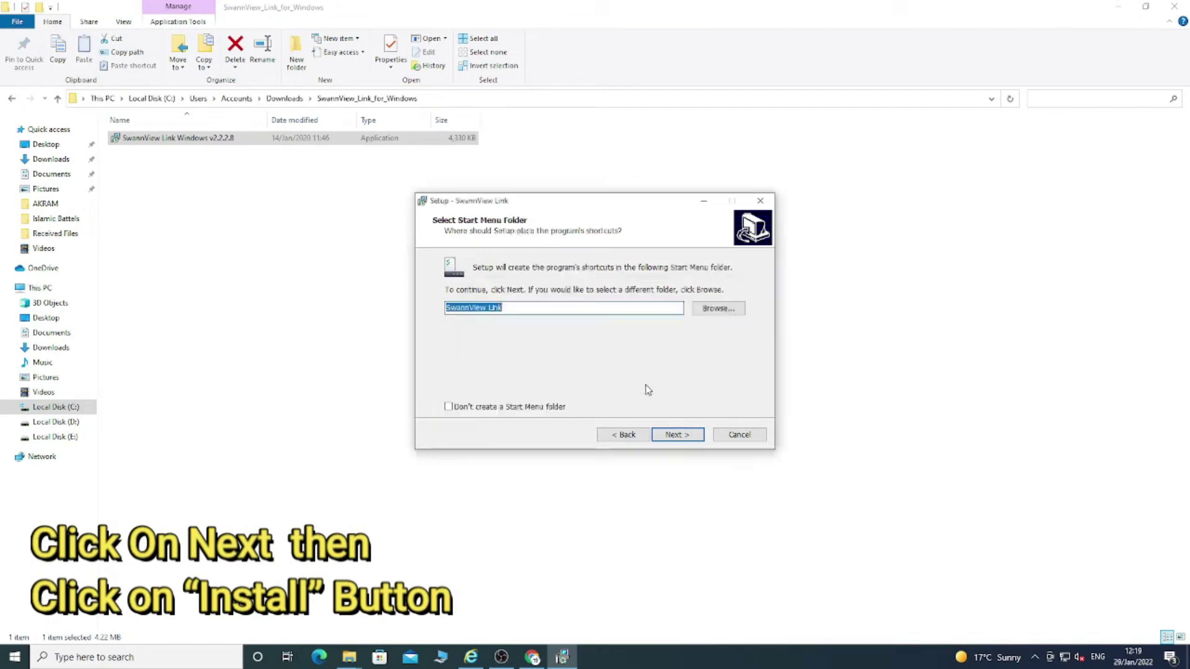
pyautogui.click(677, 434)
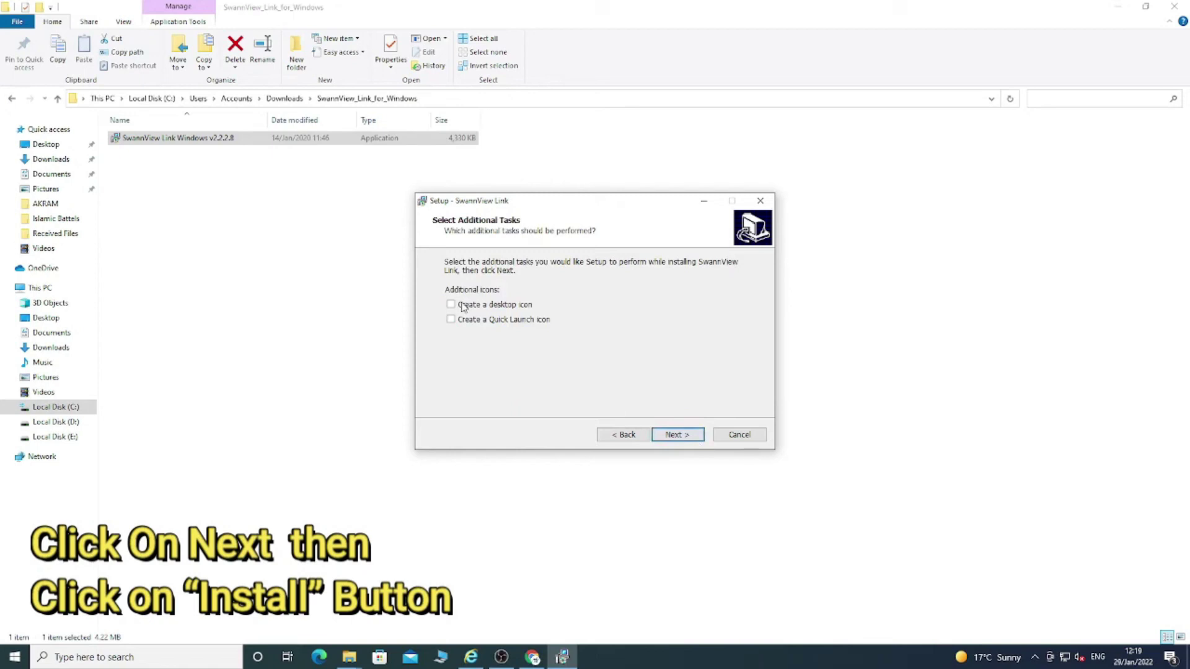
pyautogui.click(679, 438)
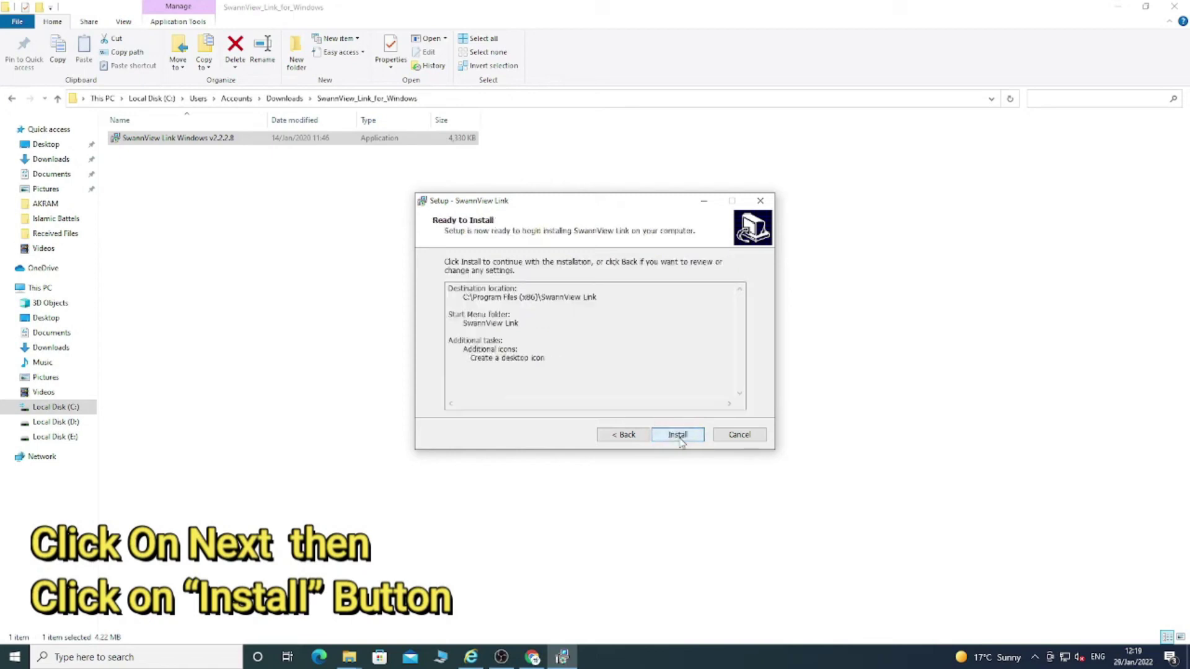
pyautogui.click(677, 434)
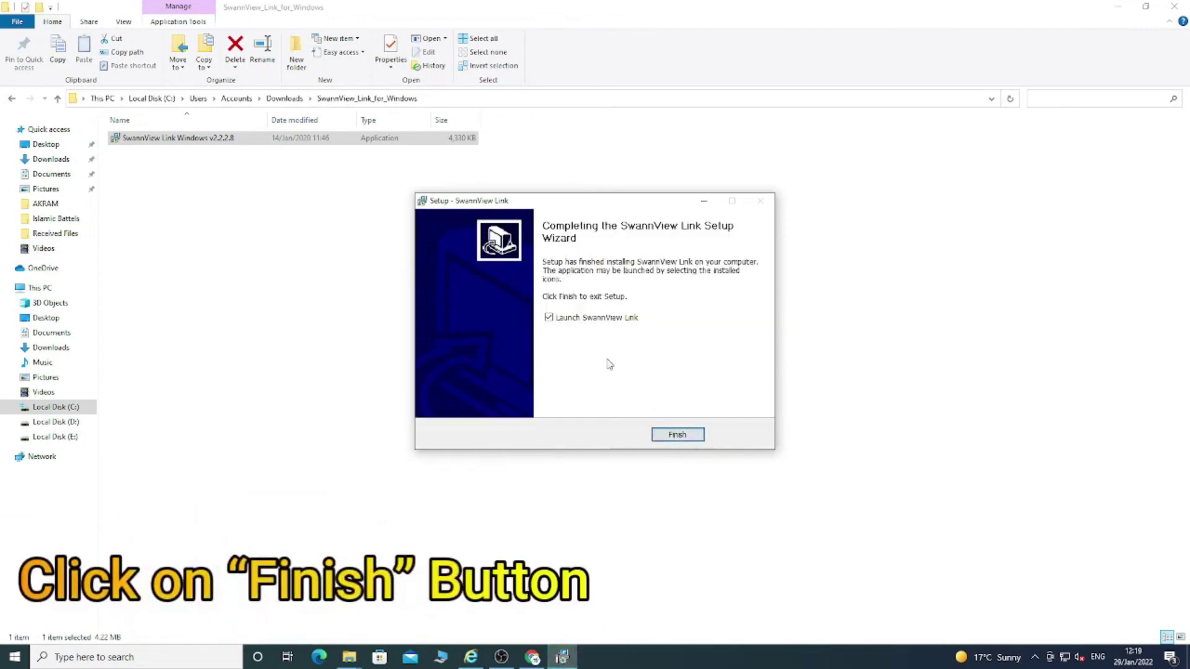
pyautogui.click(676, 434)
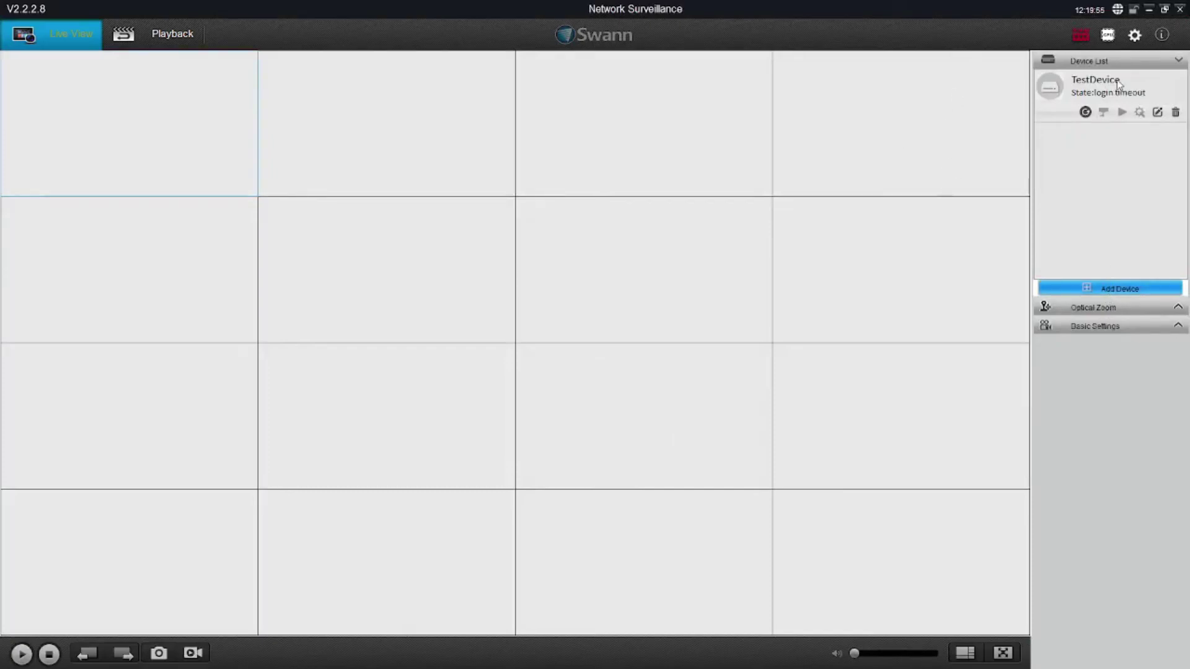
# Delete the TestDevice entry from the Device List and confirm the removal
pyautogui.click(1175, 112)
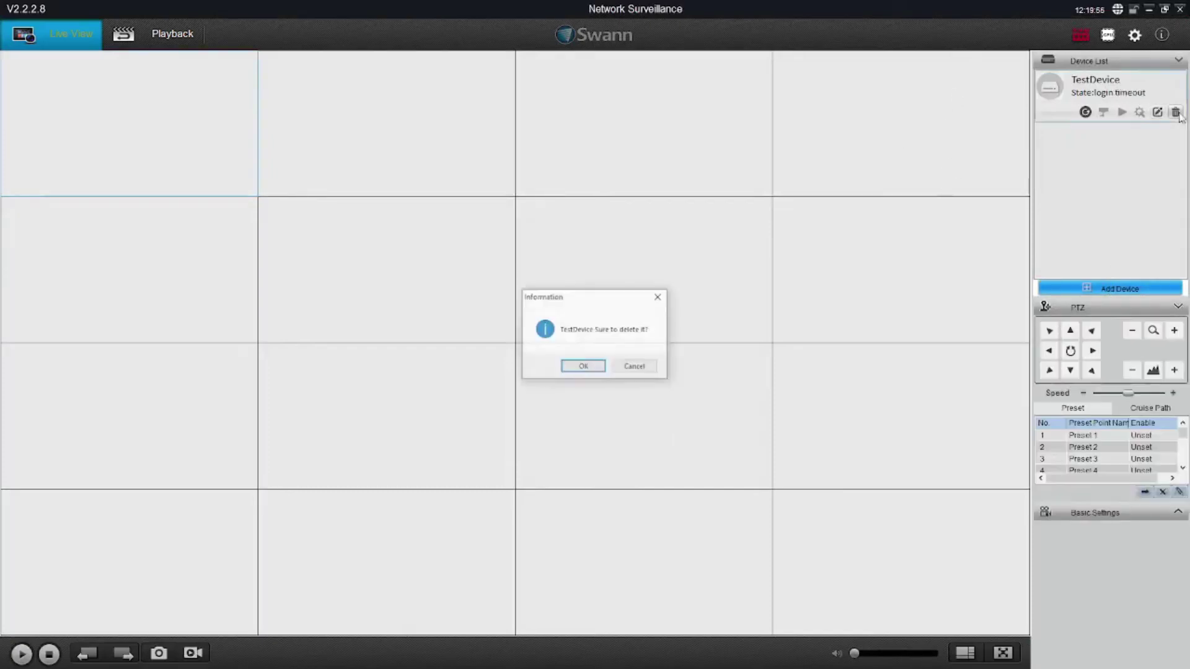
pyautogui.click(584, 368)
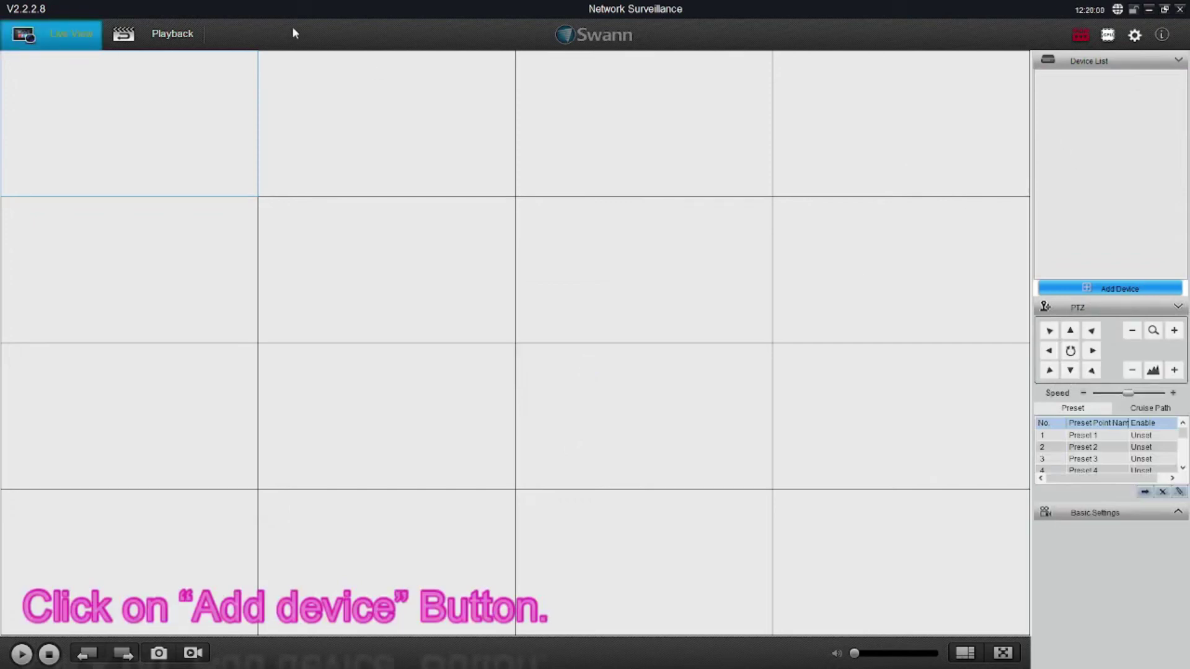
# Add a new device named TestDevice using IP Address as the registration mode
pyautogui.click(1097, 291)
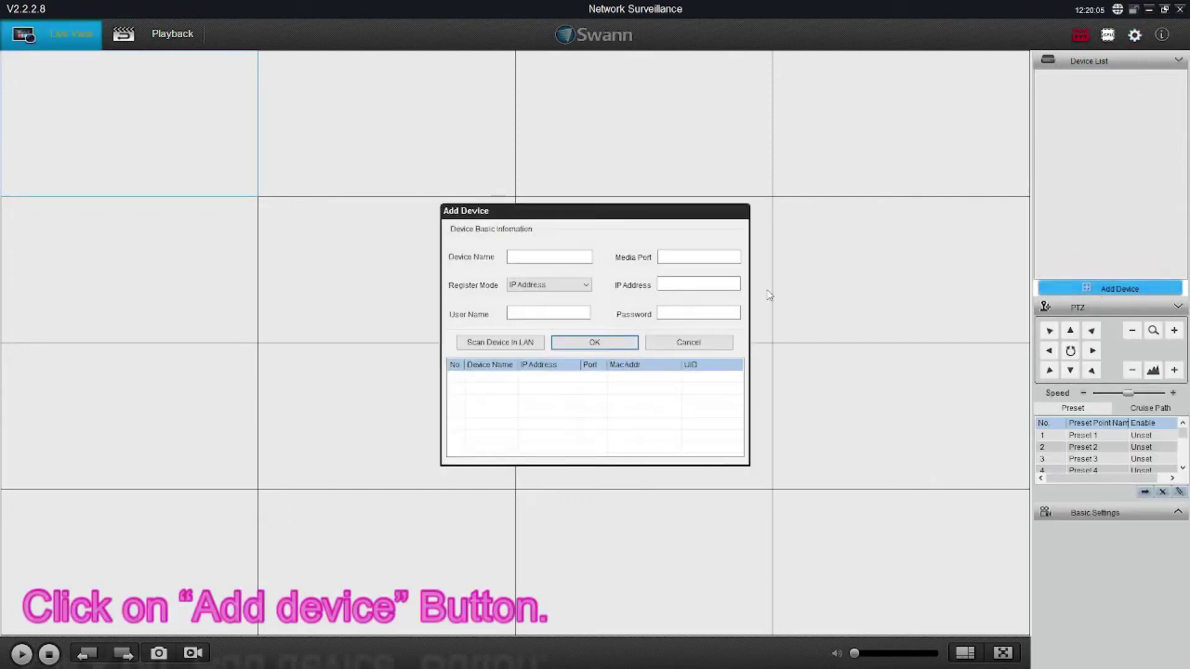
pyautogui.click(500, 342)
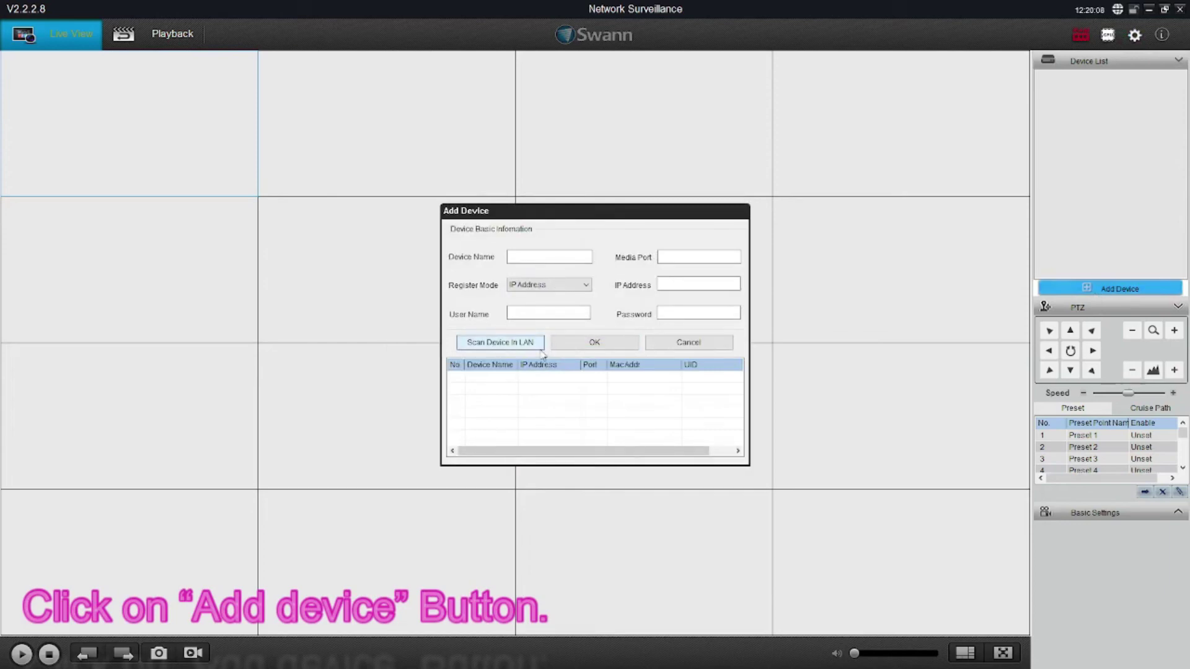
pyautogui.moveTo(642, 452)
pyautogui.mouseDown()
pyautogui.moveTo(666, 453)
pyautogui.moveTo(643, 452)
pyautogui.mouseUp()
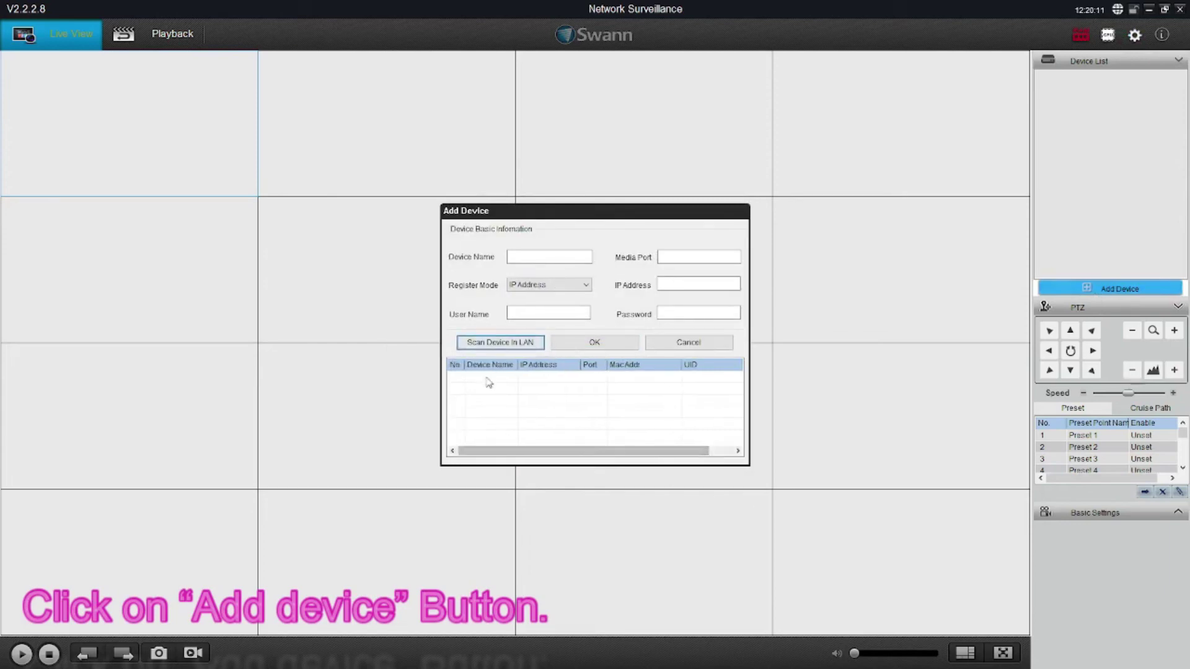
pyautogui.click(543, 257)
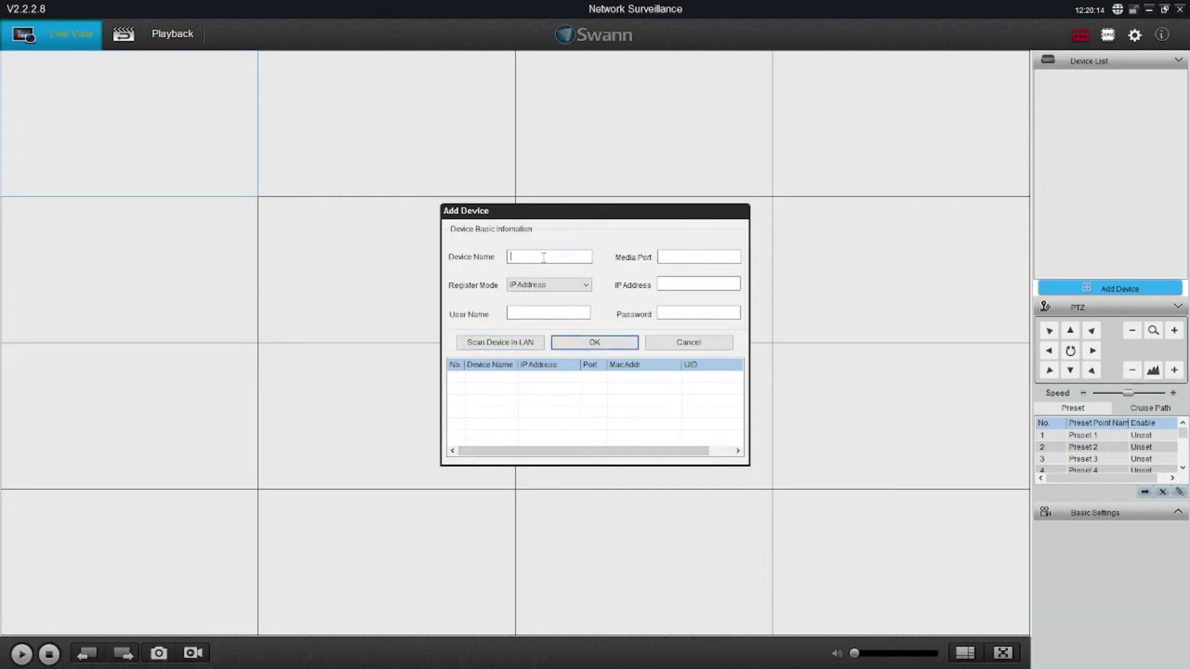
pyautogui.write('Test')
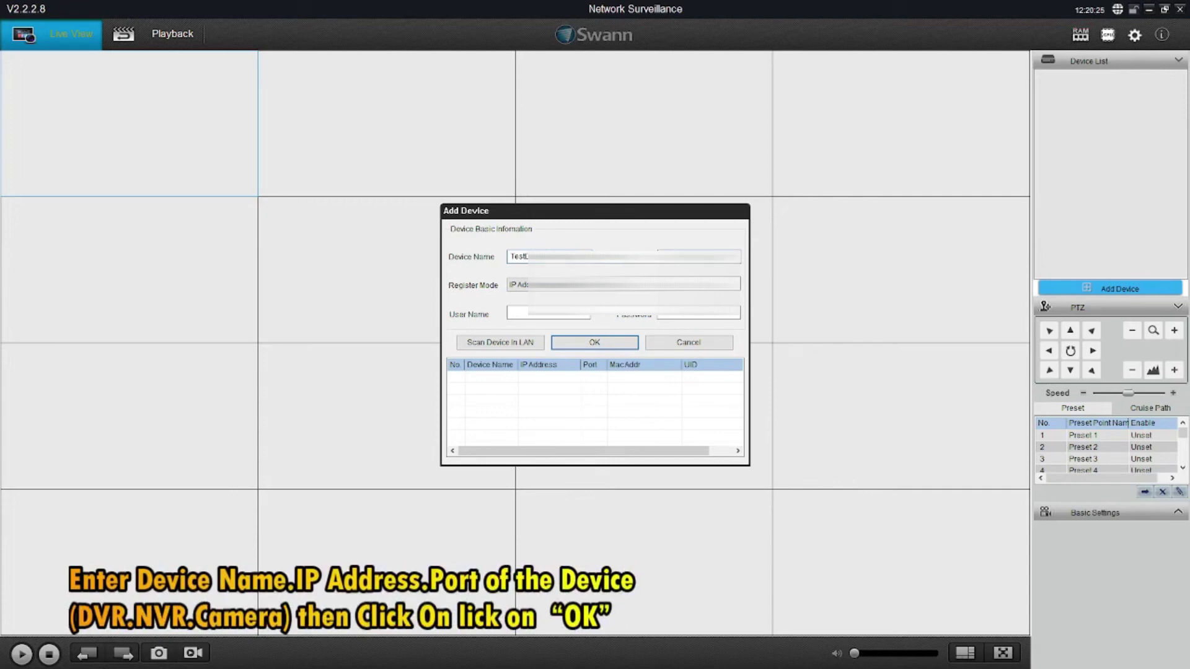
pyautogui.click(622, 285)
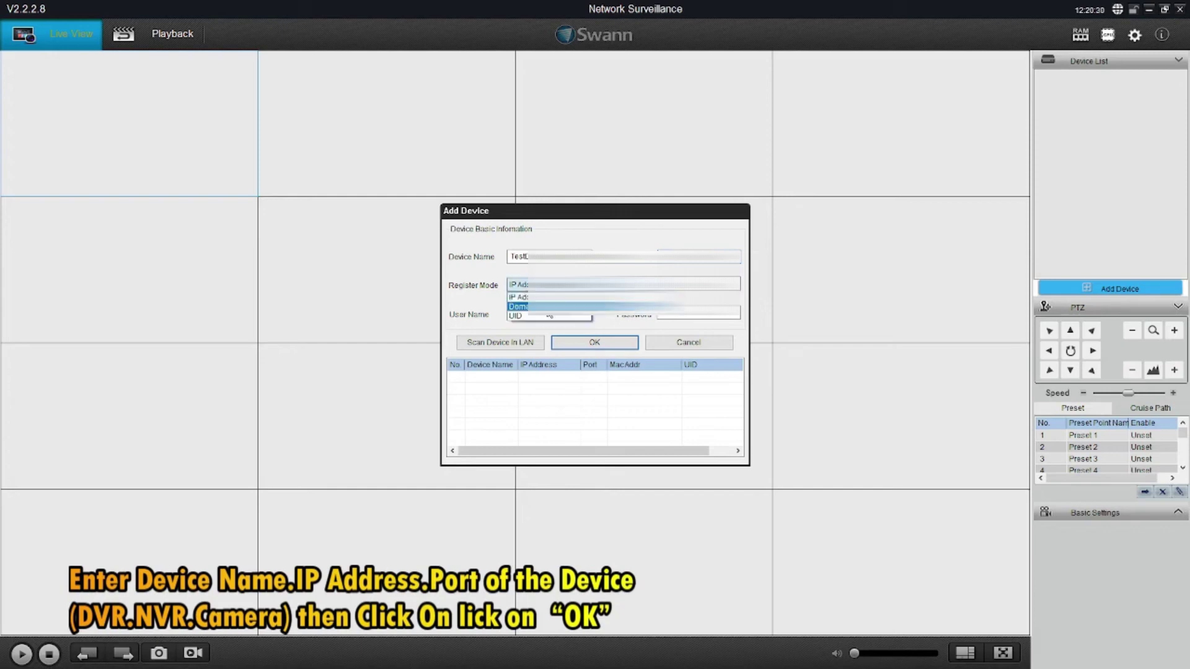
pyautogui.click(524, 296)
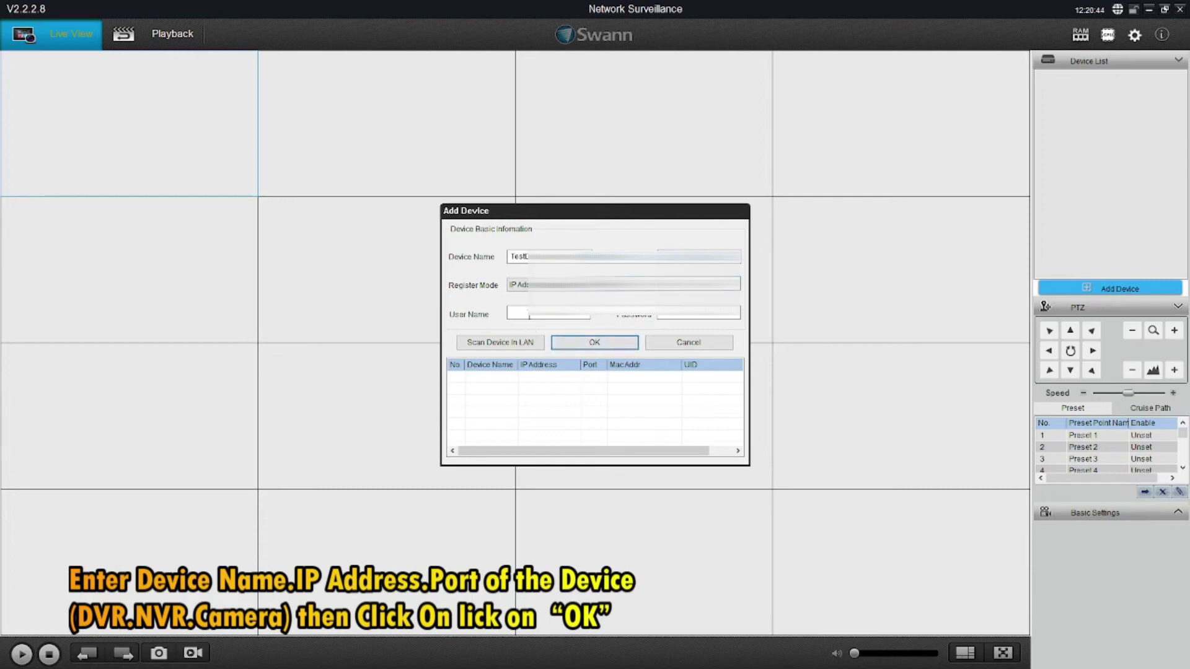
# Enter the device's login user name and password, save it, and enlarge the first view pane
pyautogui.click(511, 313)
pyautogui.click(676, 318)
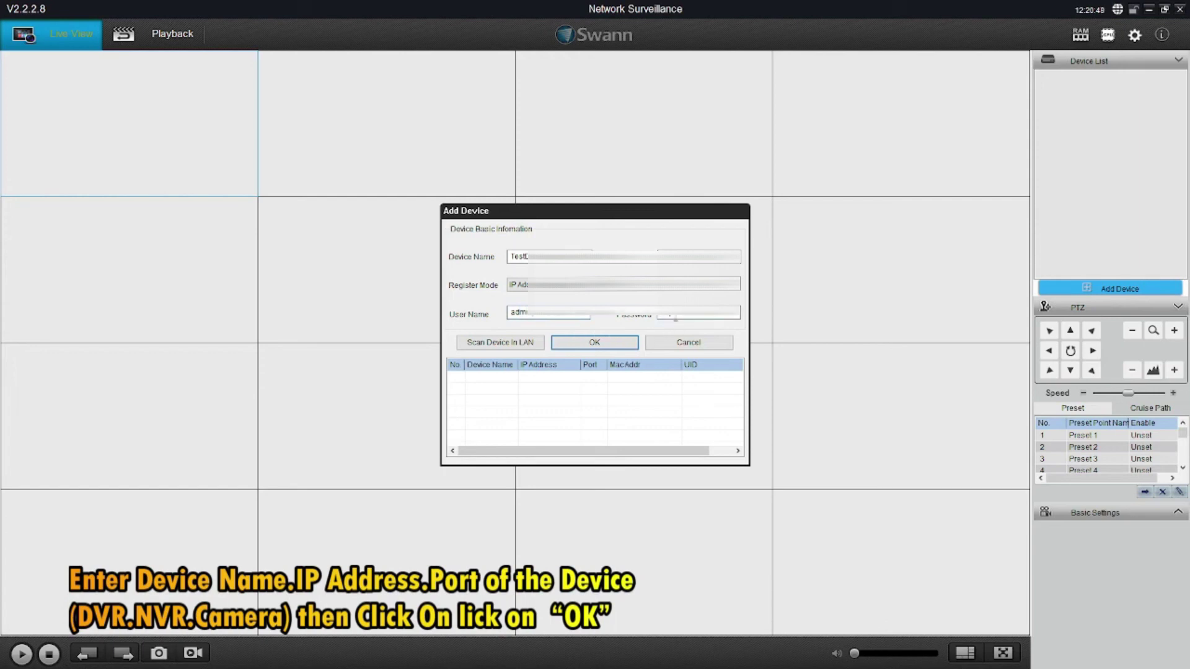
pyautogui.click(619, 343)
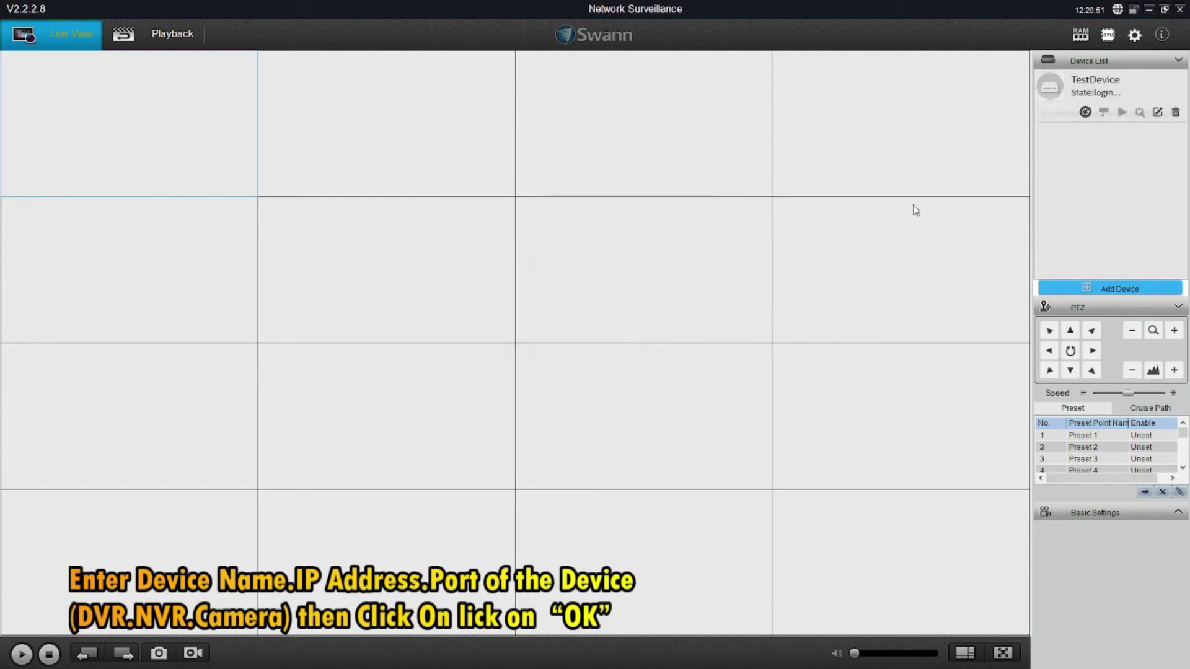
pyautogui.doubleClick(205, 157)
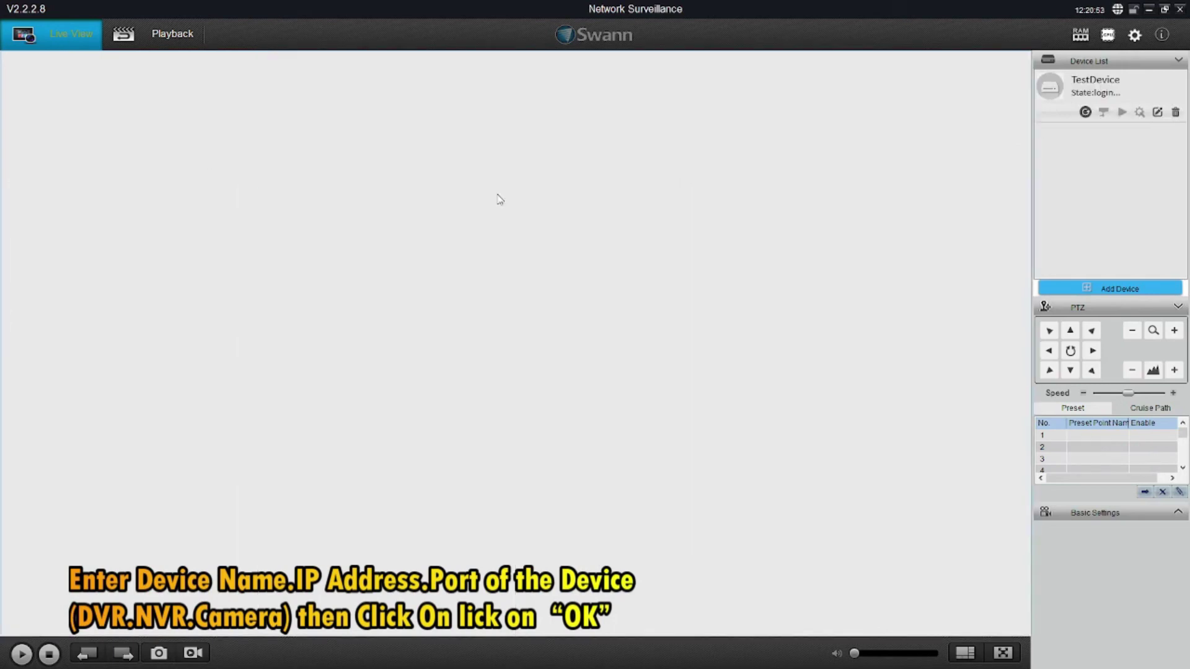